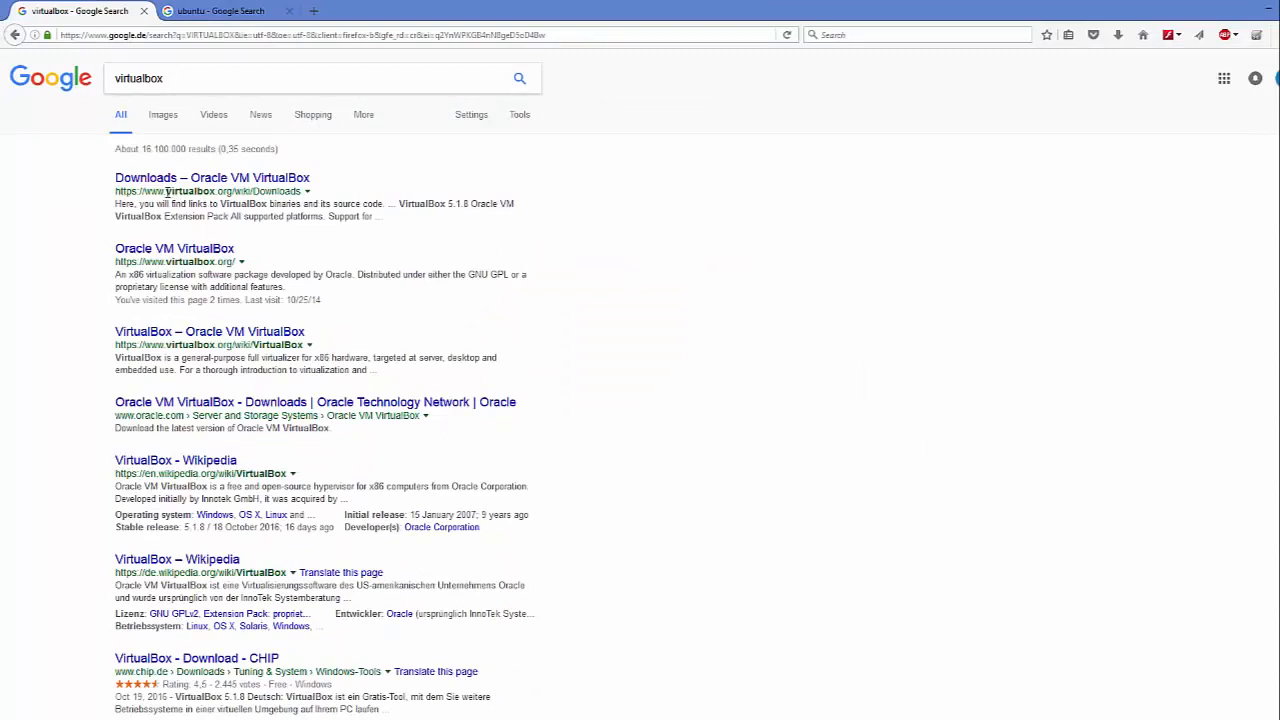
# - Open the 'Downloads – Oracle VM VirtualBox' result and reach the VirtualBox 5.1.8 download page
pyautogui.click(233, 180)
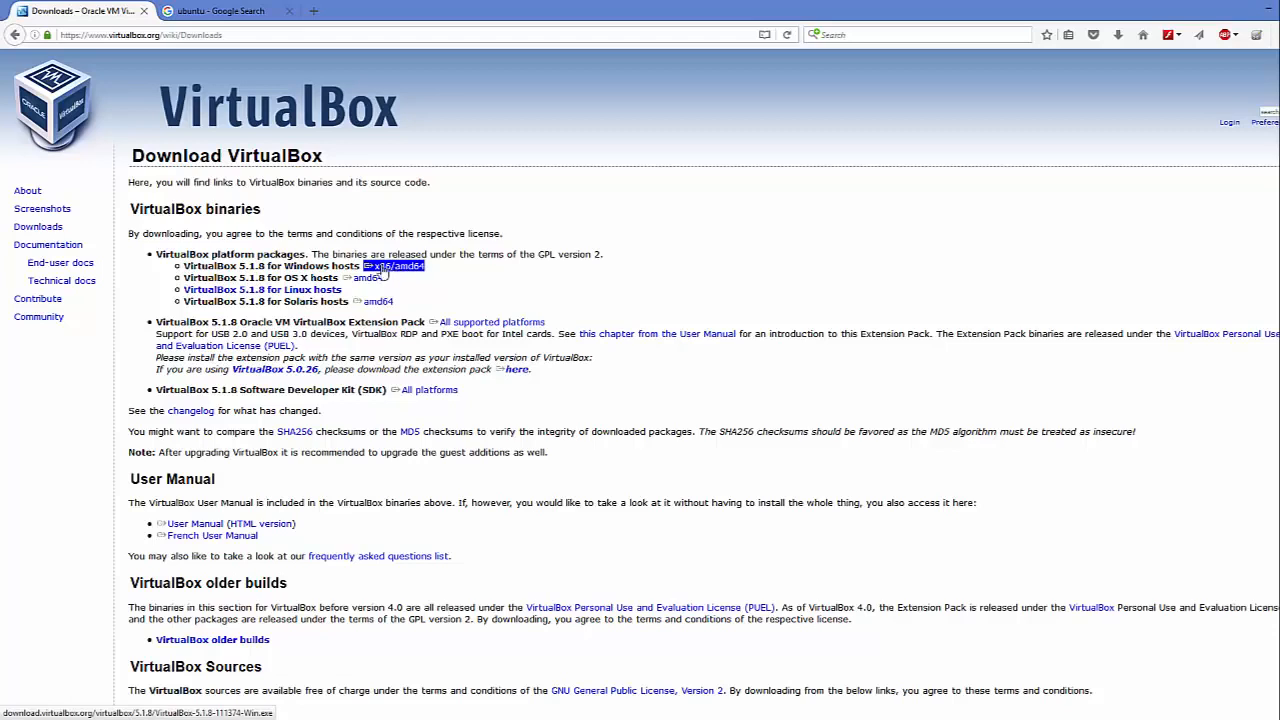
pyautogui.click(50, 230)
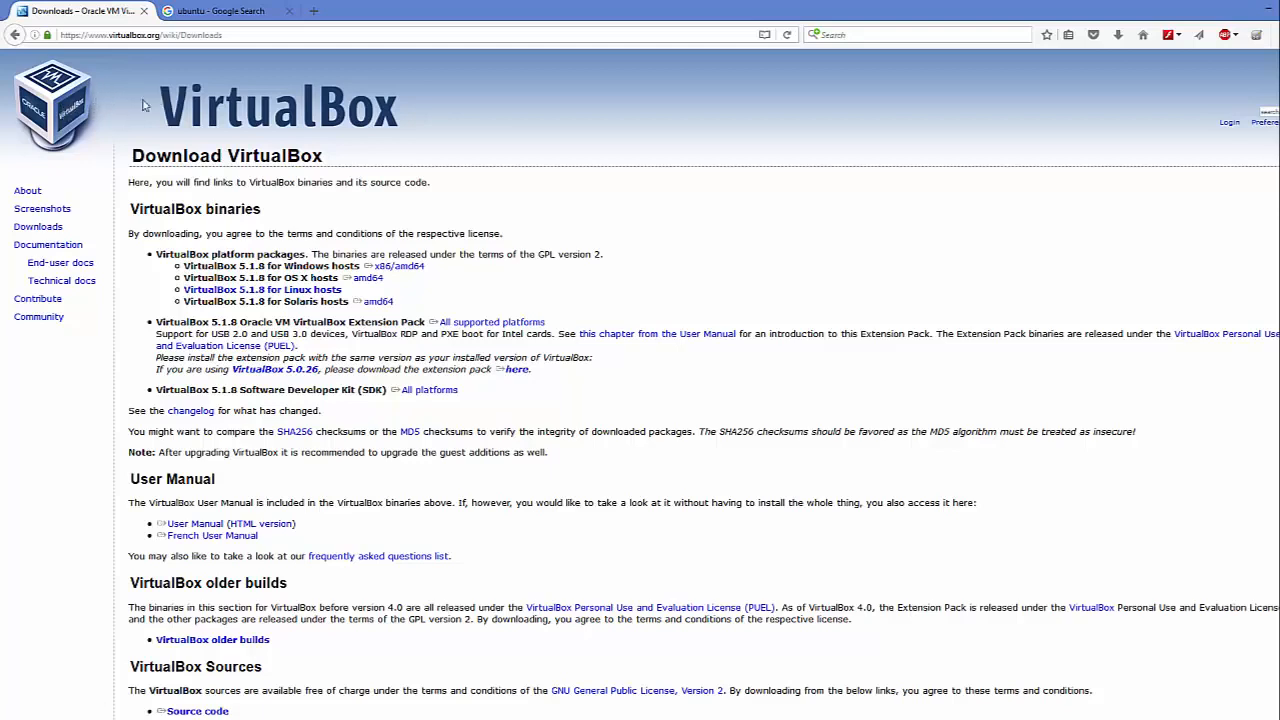
pyautogui.click(38, 228)
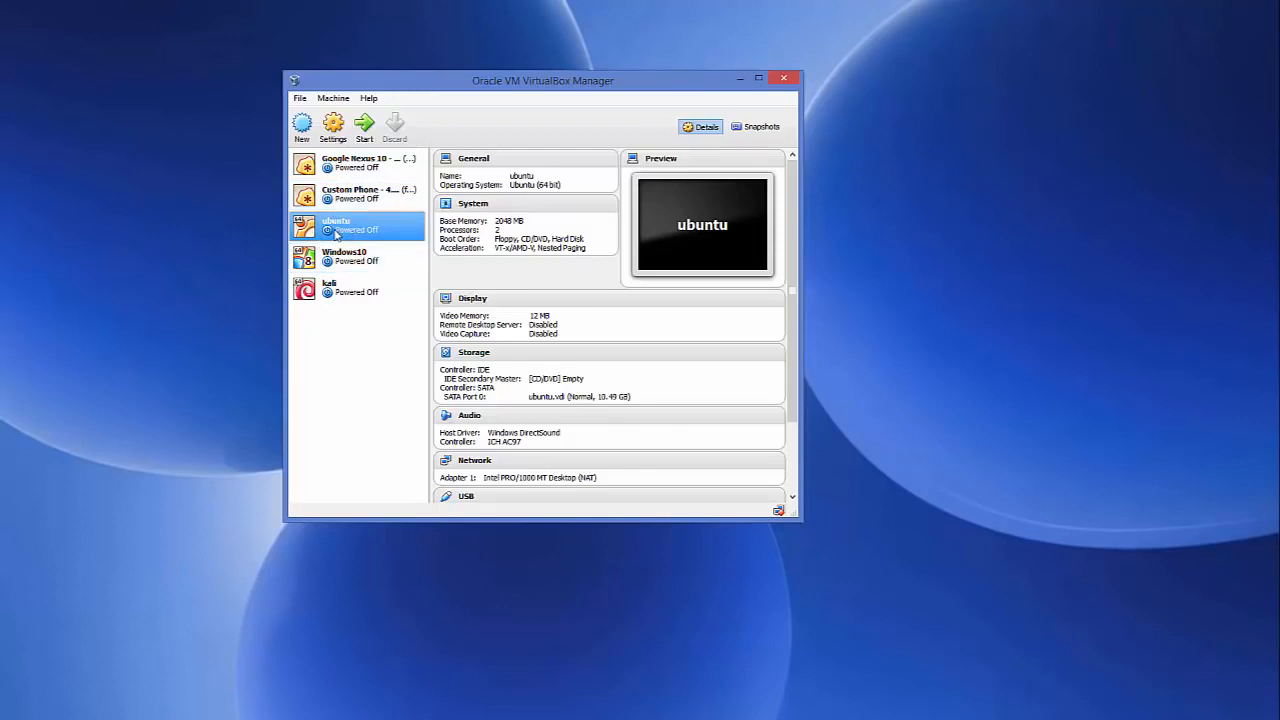
# - Inspect the kali and Windows10 machine details, then minimize VirtualBox Manager
pyautogui.click(350, 288)
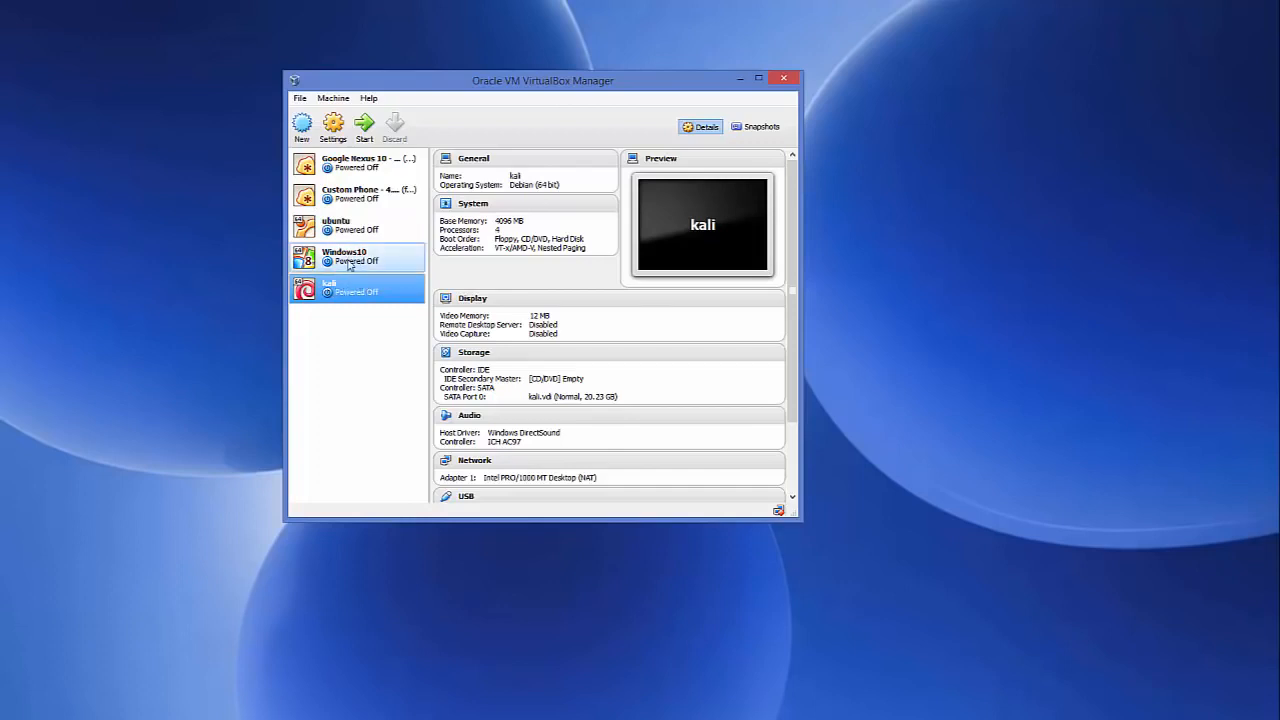
pyautogui.click(347, 261)
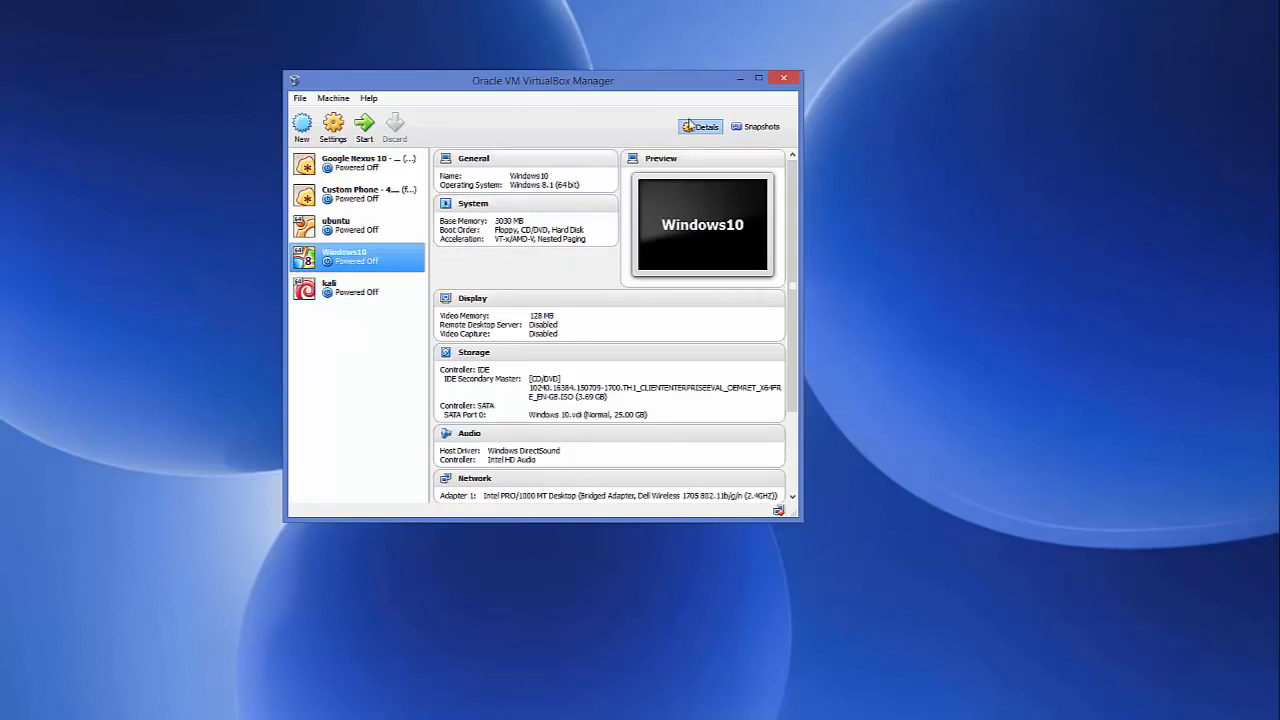
pyautogui.click(737, 80)
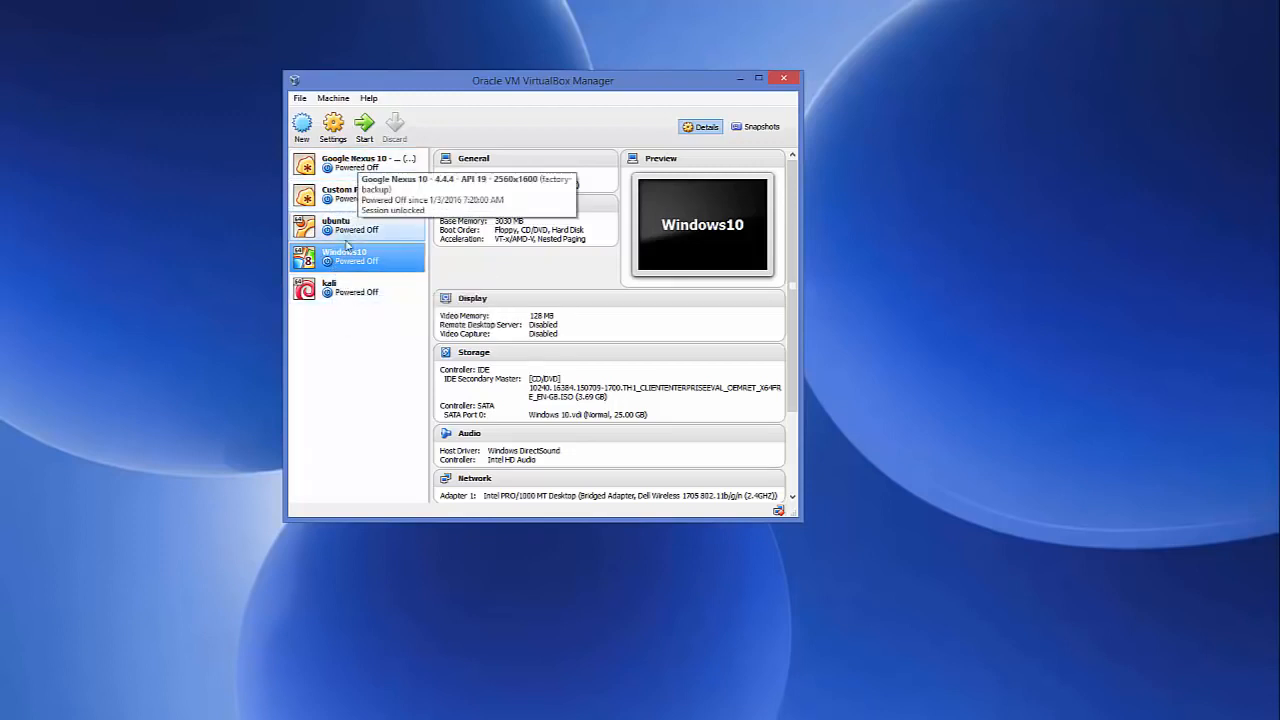
pyautogui.click(738, 79)
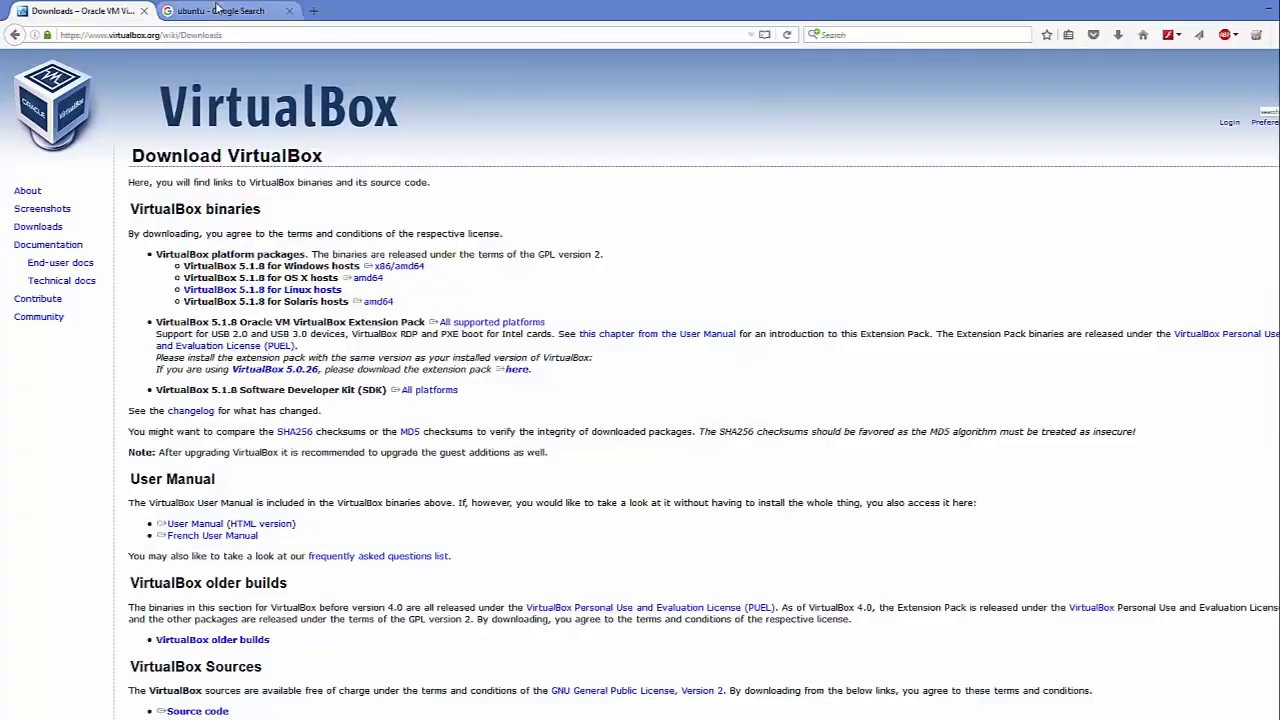
# - From the 'ubuntu' Google results, open ubuntu.com and its Get Ubuntu download page
pyautogui.click(219, 12)
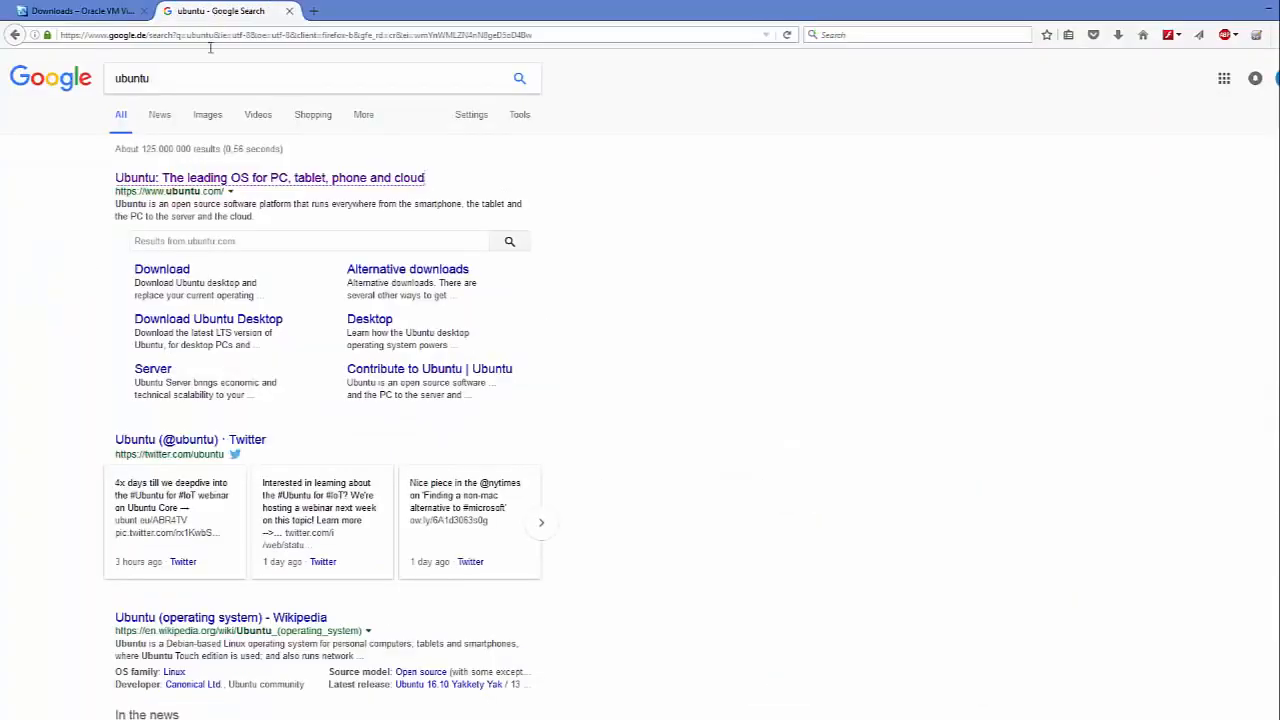
pyautogui.doubleClick(136, 77)
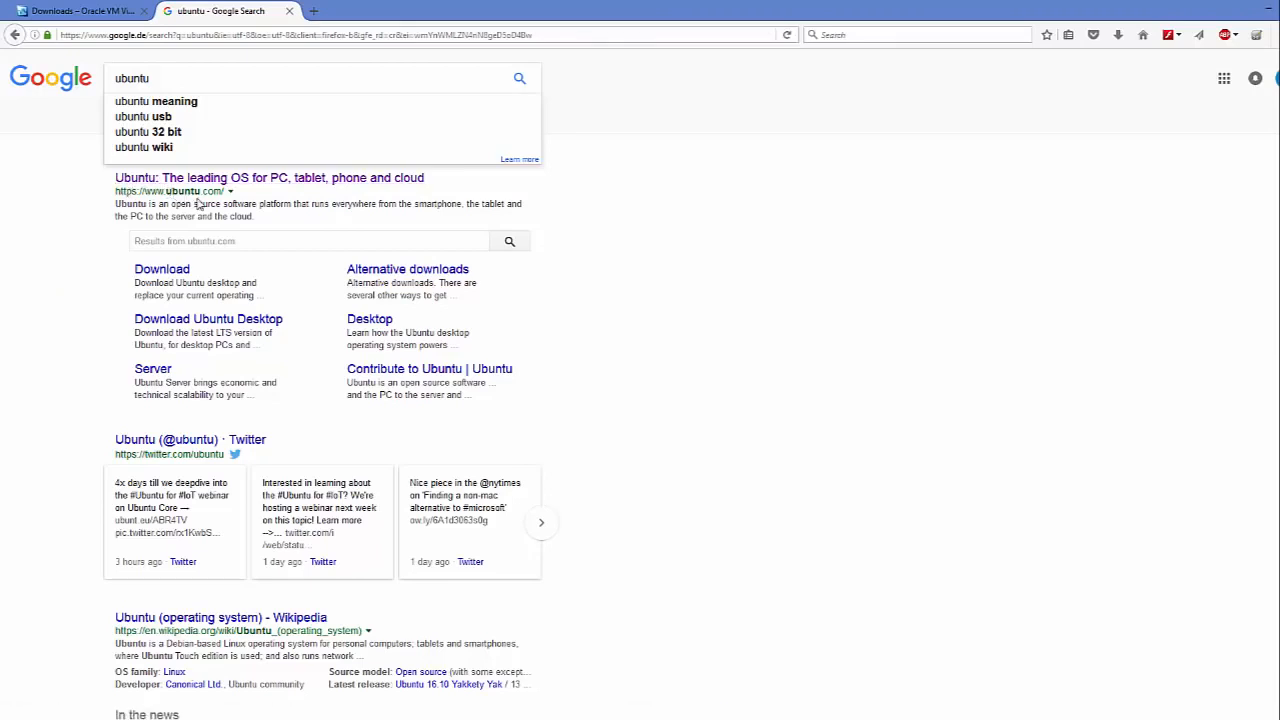
pyautogui.click(236, 183)
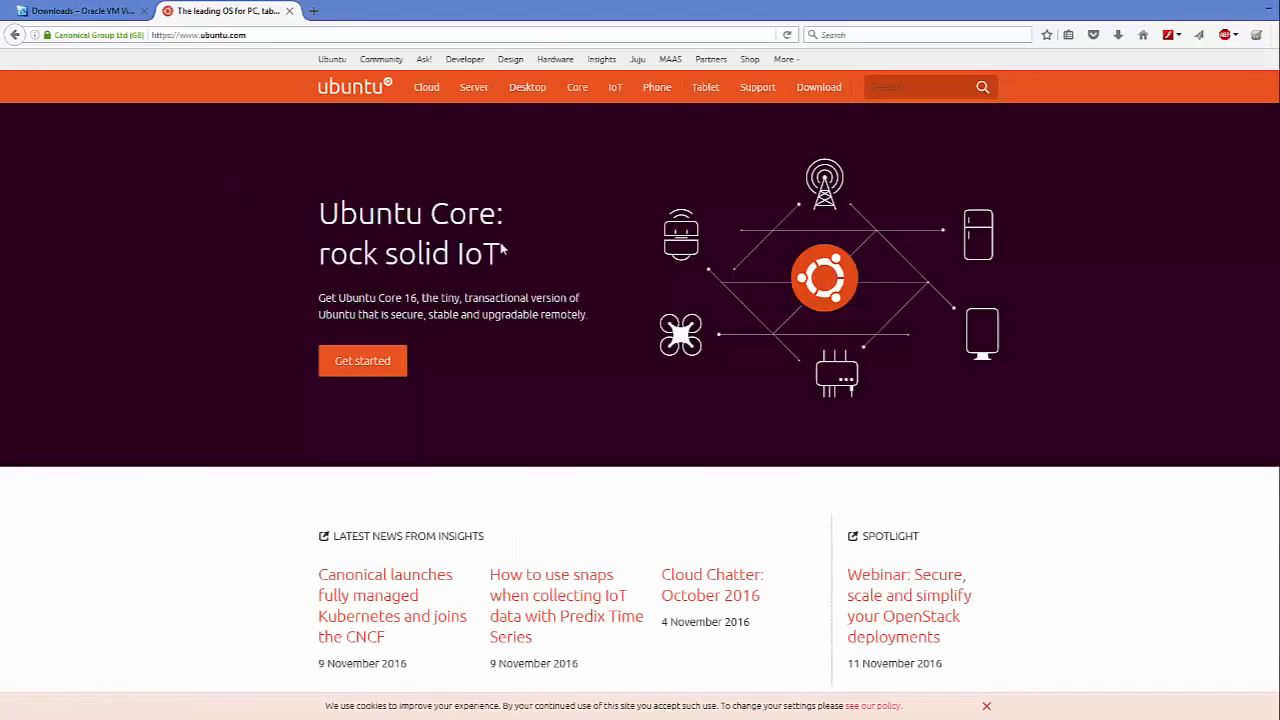
pyautogui.moveTo(525, 90)
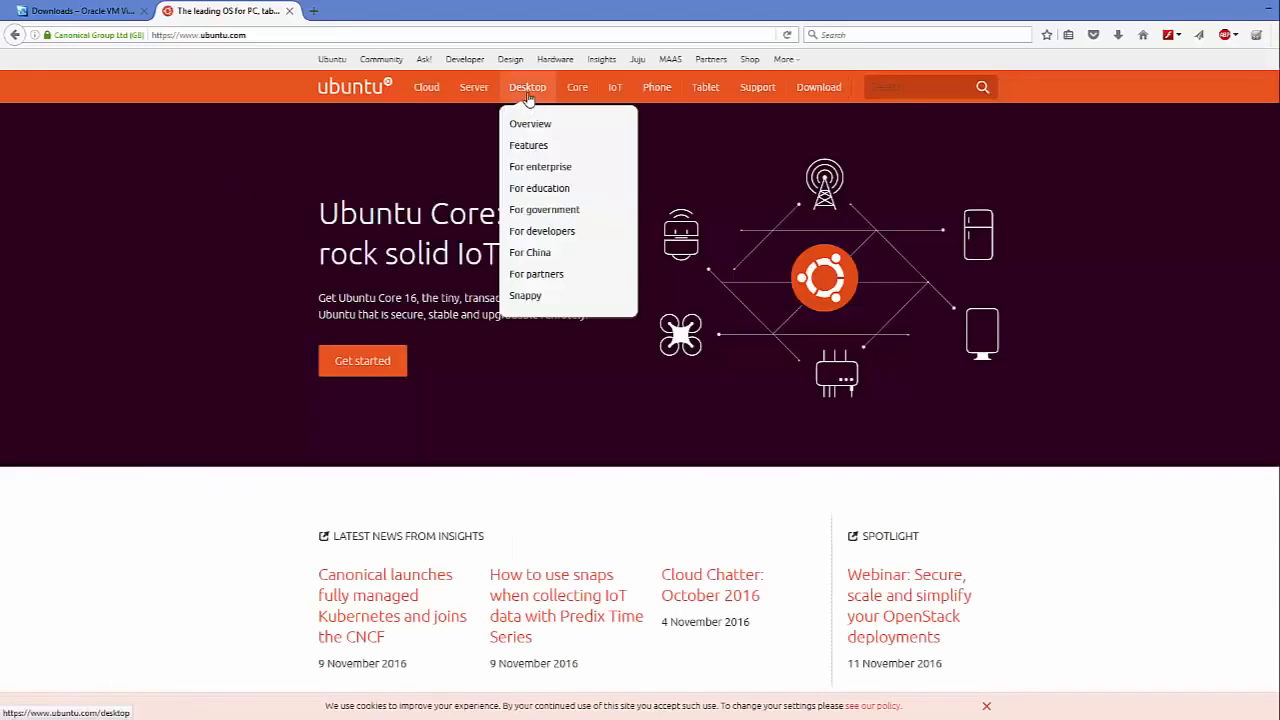
pyautogui.moveTo(822, 90)
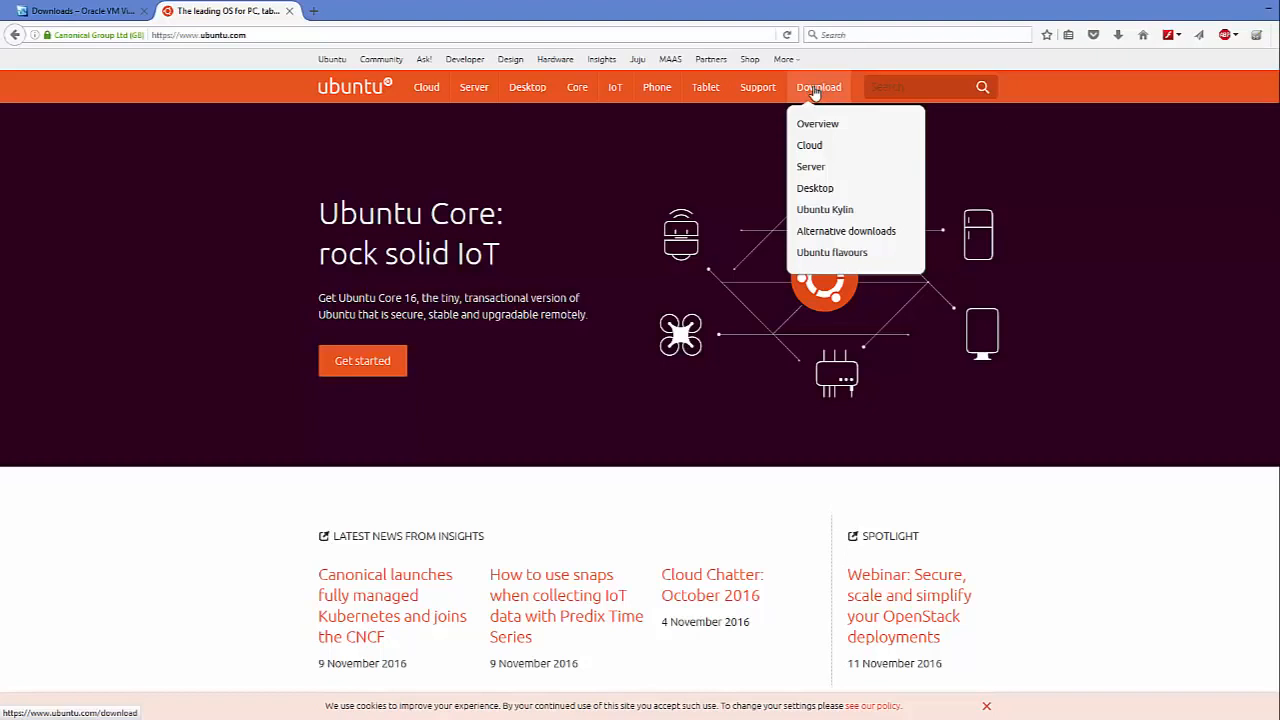
pyautogui.click(816, 88)
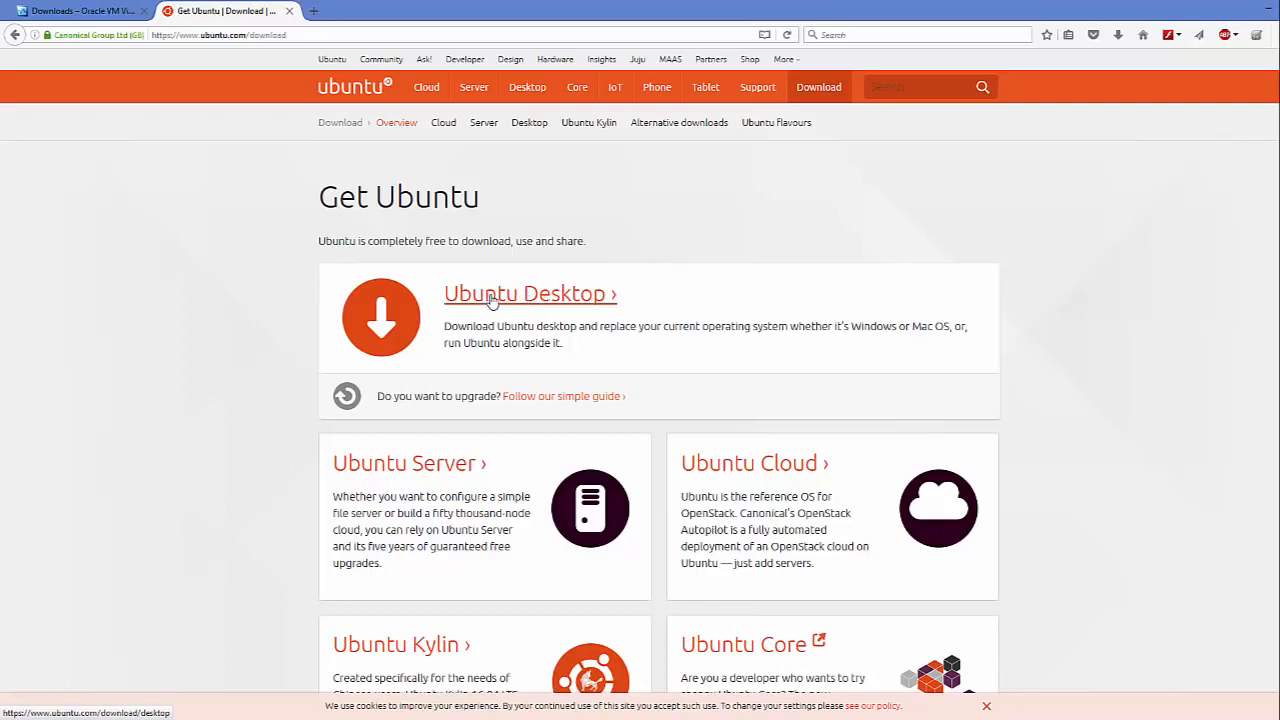
# - Open the Ubuntu Desktop download page and compare the 16.04.1 LTS and 16.10 releases
pyautogui.click(492, 302)
pyautogui.scroll(-4, 1082, 327)
pyautogui.scroll(2, 1082, 327)
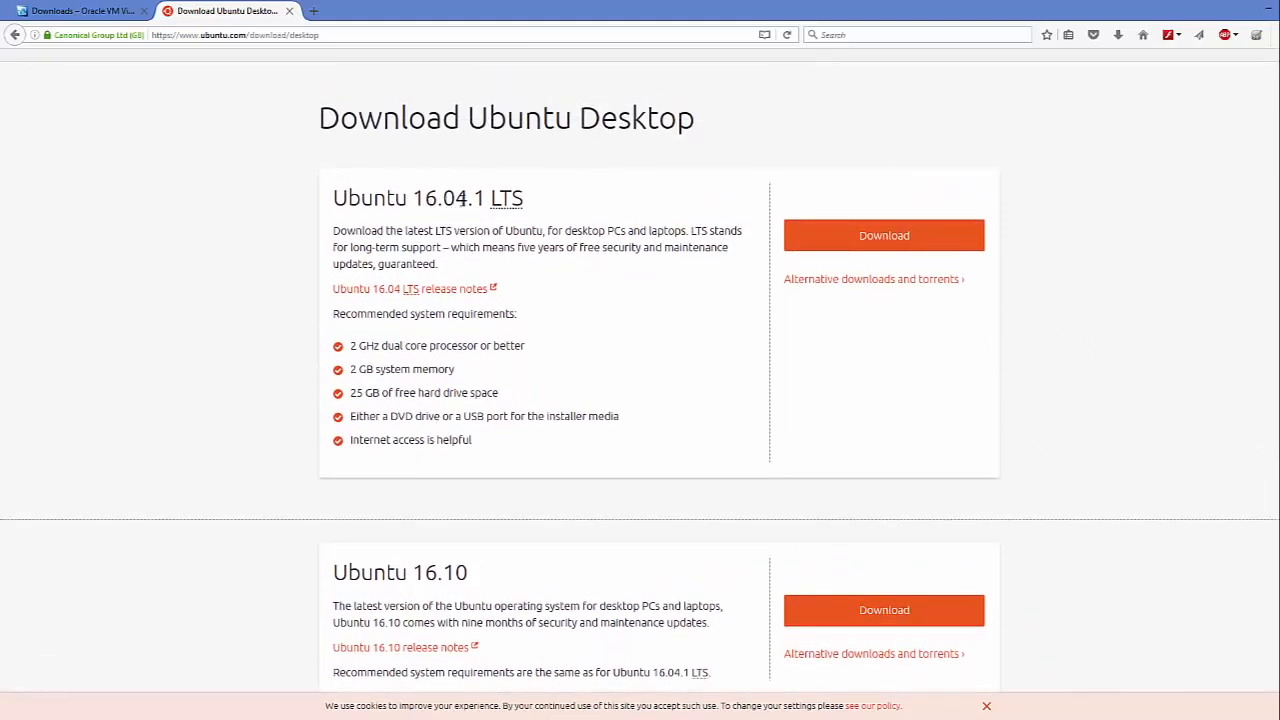
pyautogui.moveTo(441, 247); pyautogui.dragTo(350, 247)
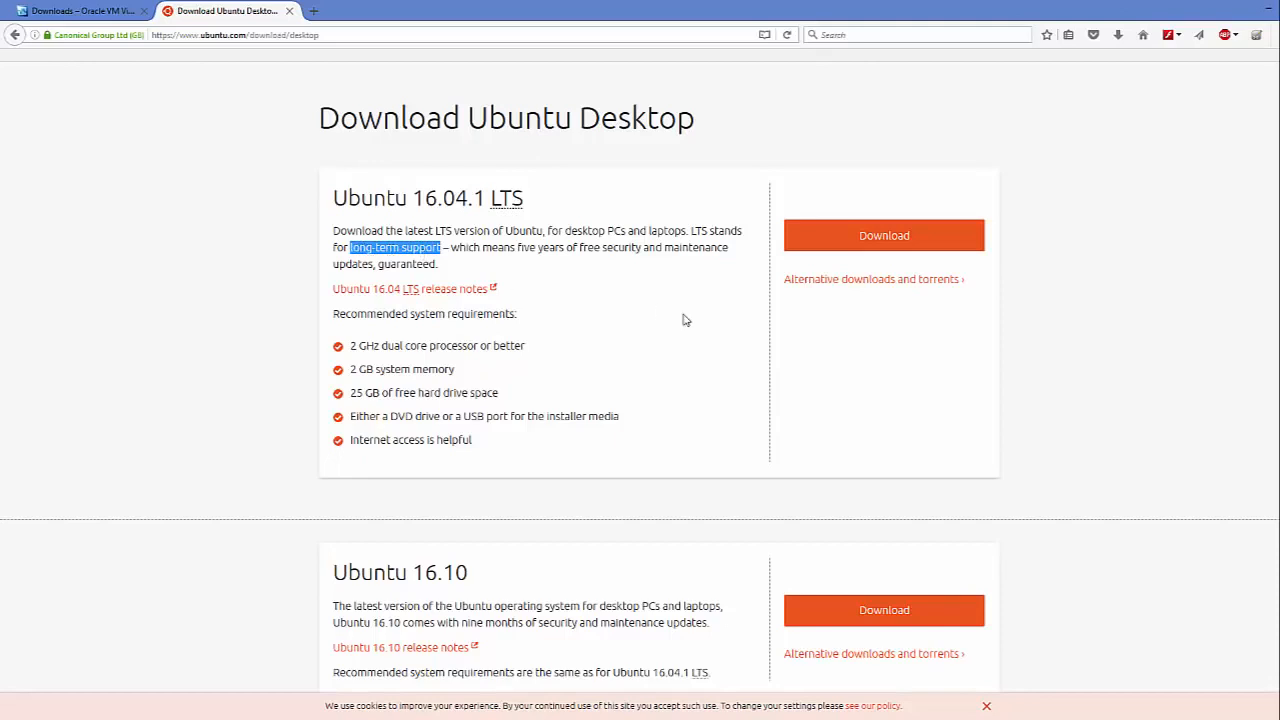
pyautogui.scroll(-2, 688, 323)
pyautogui.scroll(1, 688, 323)
pyautogui.moveTo(333, 494); pyautogui.dragTo(497, 499)
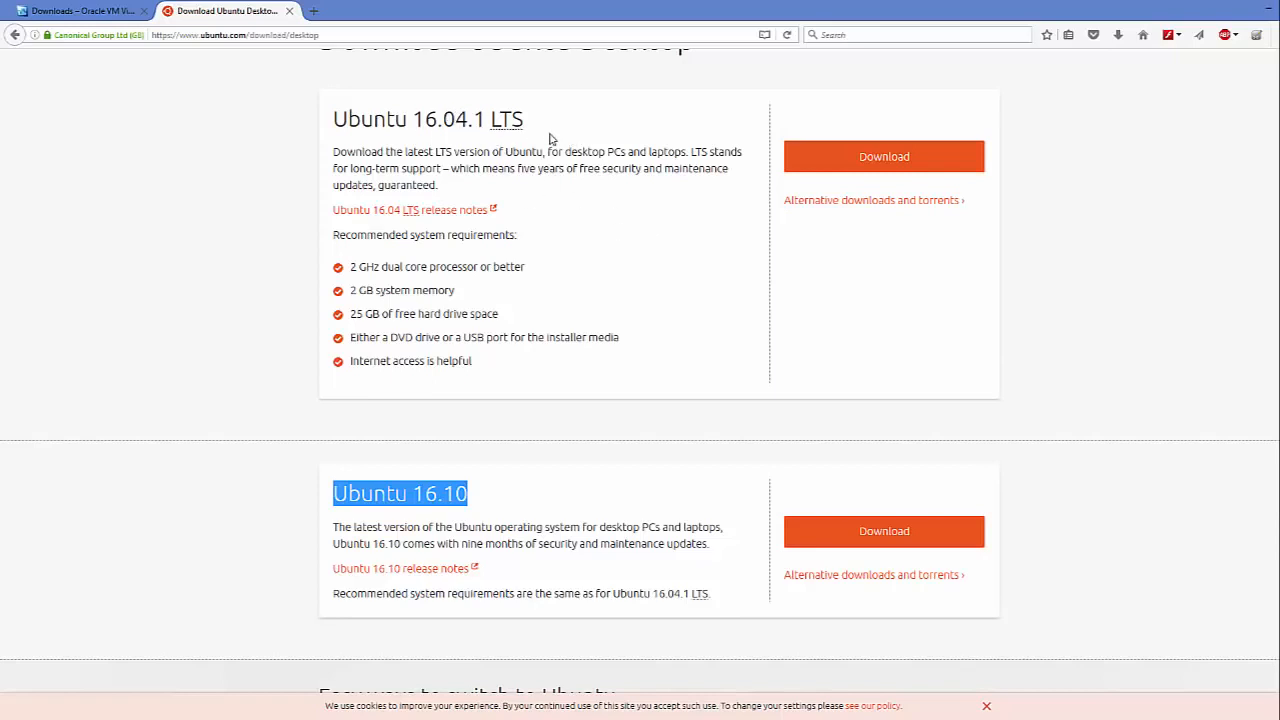
# - Download Ubuntu 16.04.1 LTS with all five contribution sliders set to $0
pyautogui.click(848, 172)
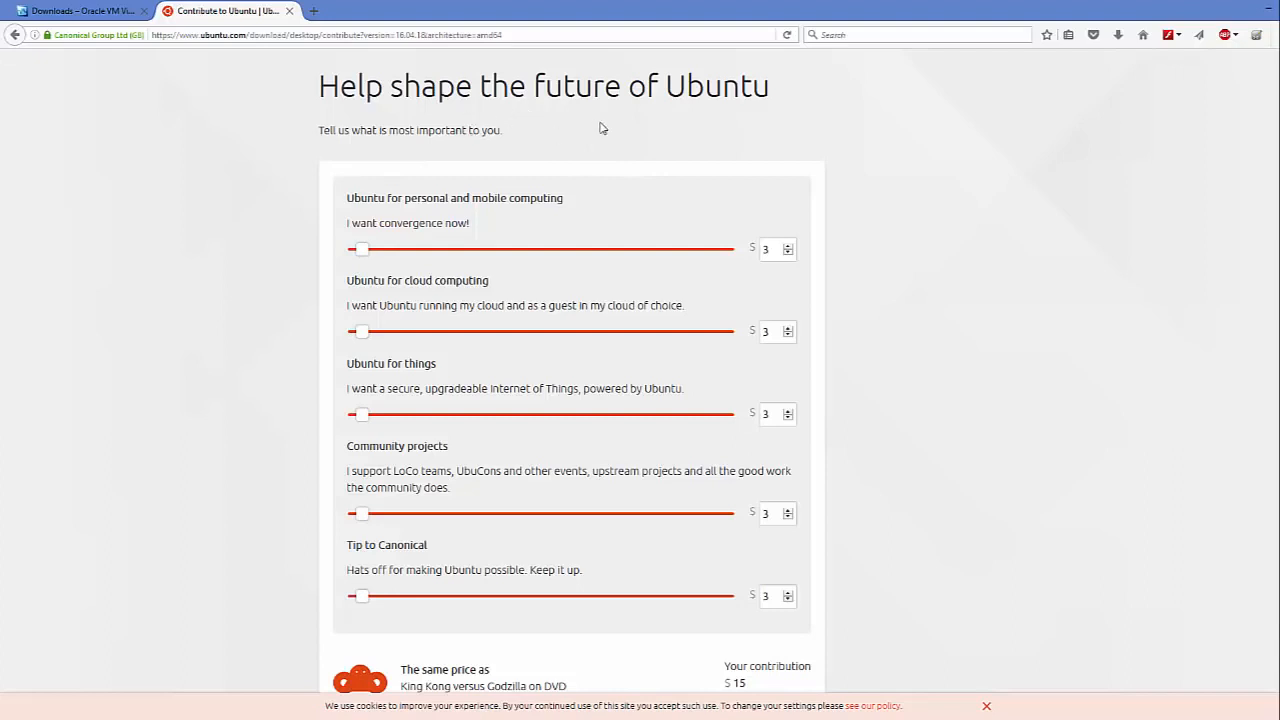
pyautogui.scroll(-2, 535, 166)
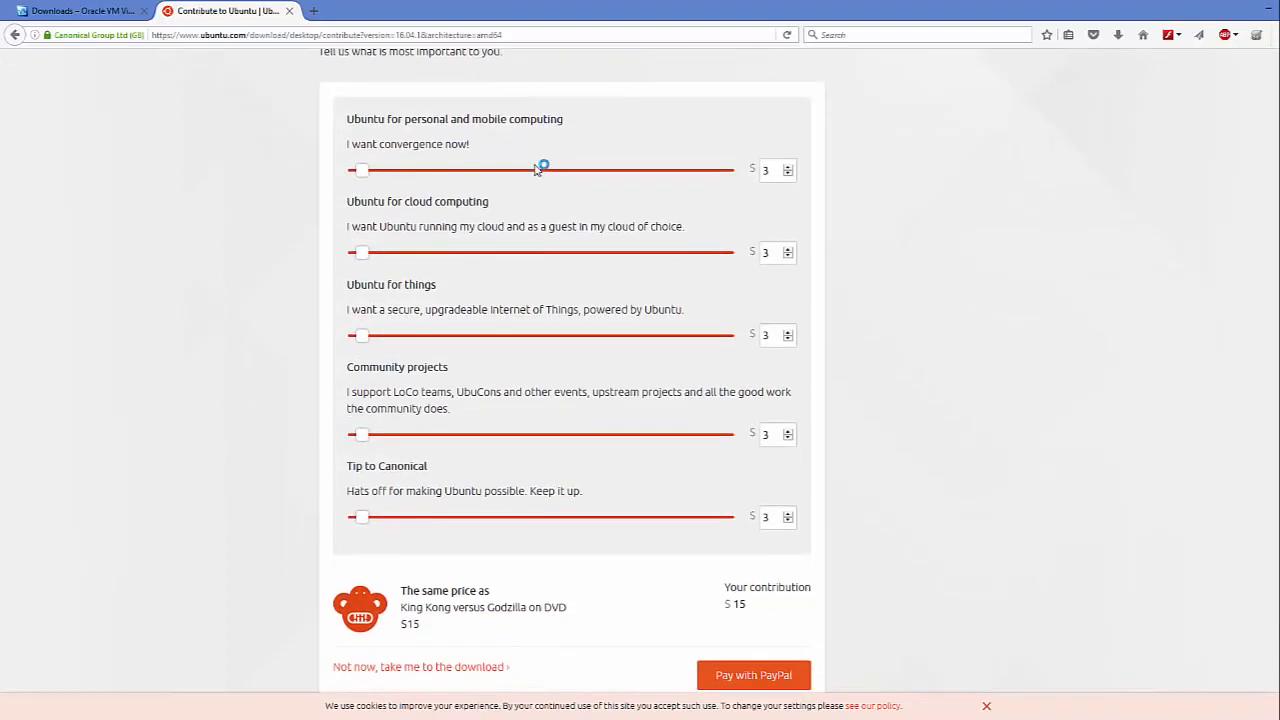
pyautogui.moveTo(370, 177); pyautogui.dragTo(334, 177)
pyautogui.moveTo(358, 252); pyautogui.dragTo(328, 257)
pyautogui.moveTo(361, 335); pyautogui.dragTo(352, 342)
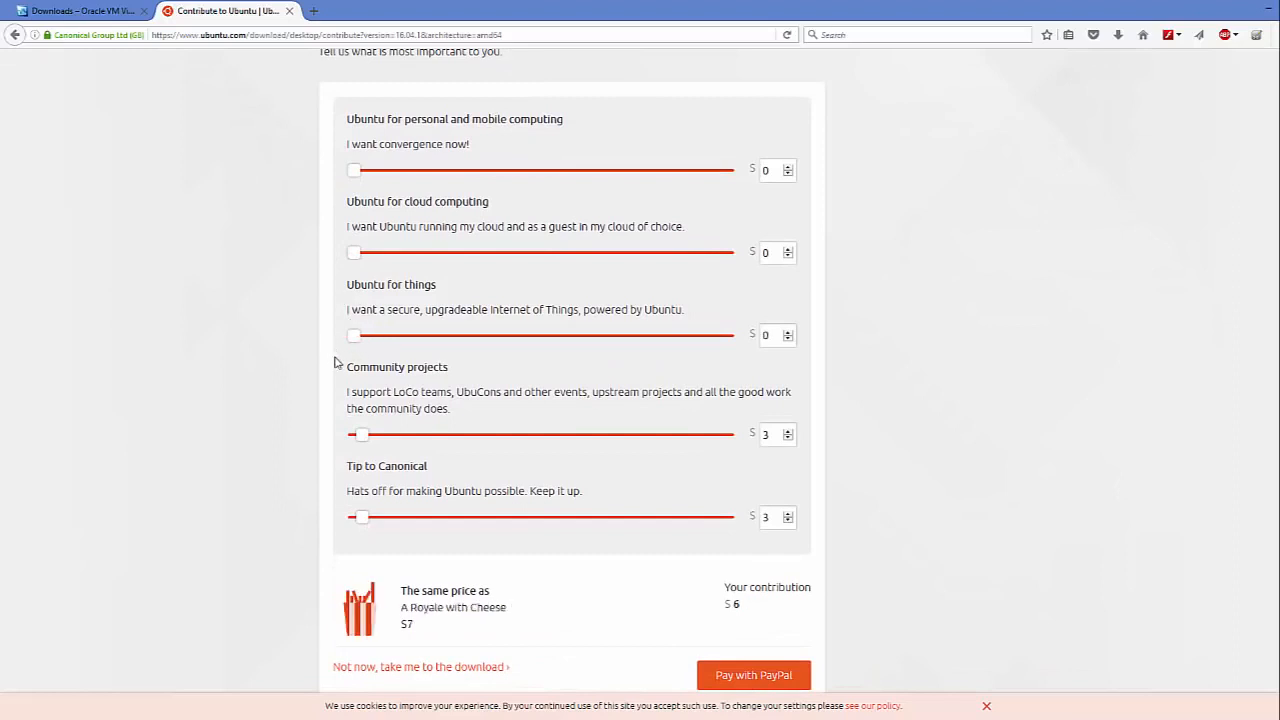
pyautogui.moveTo(366, 442); pyautogui.dragTo(338, 443)
pyautogui.moveTo(352, 521); pyautogui.dragTo(311, 520)
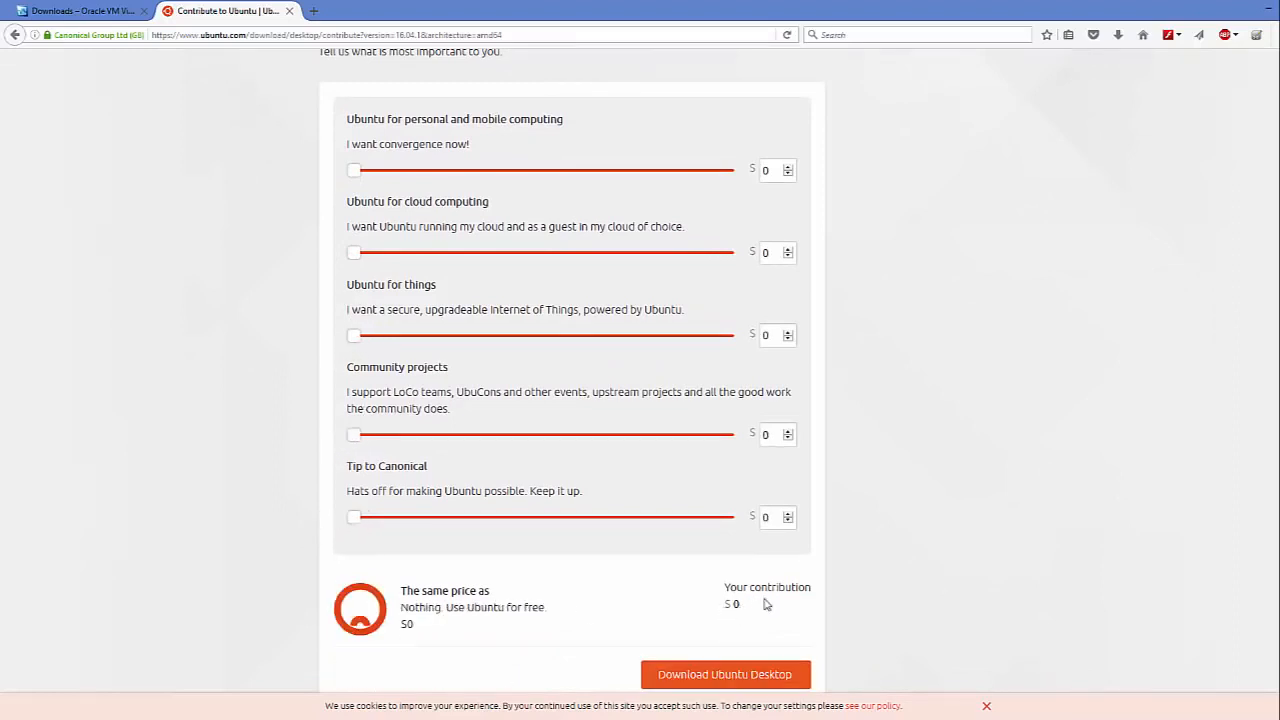
pyautogui.scroll(-2, 877, 487)
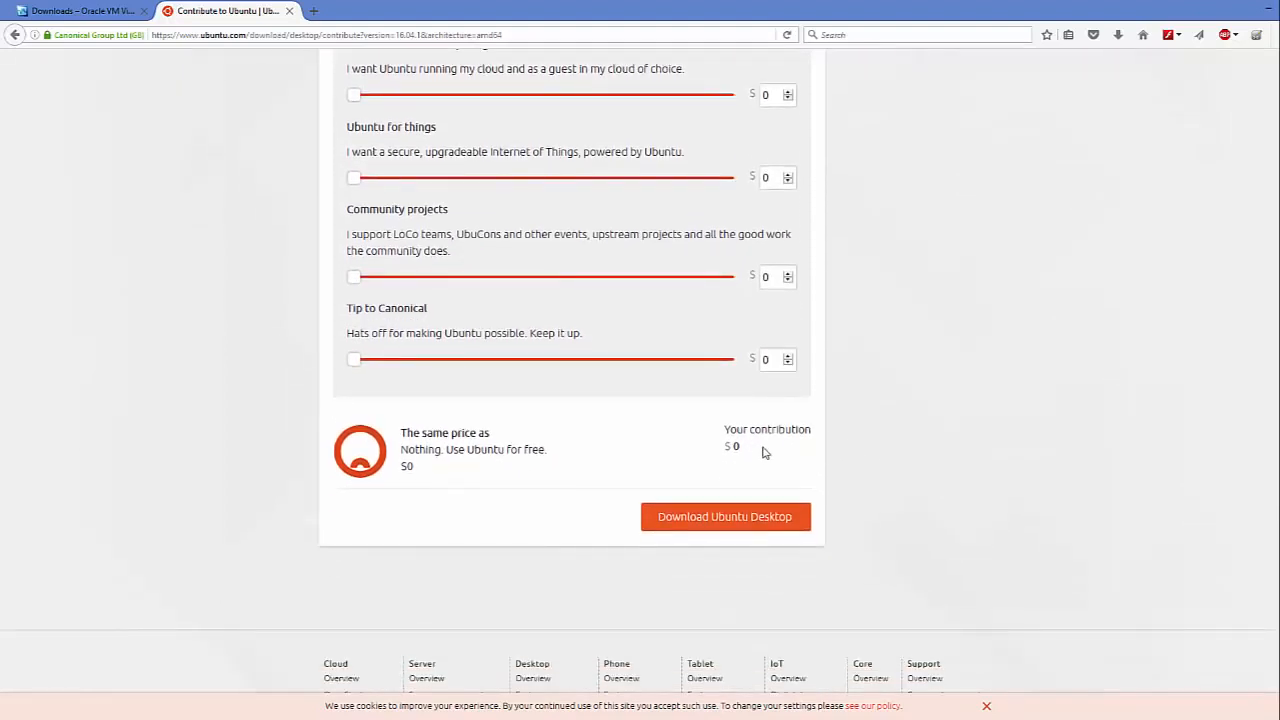
pyautogui.click(695, 527)
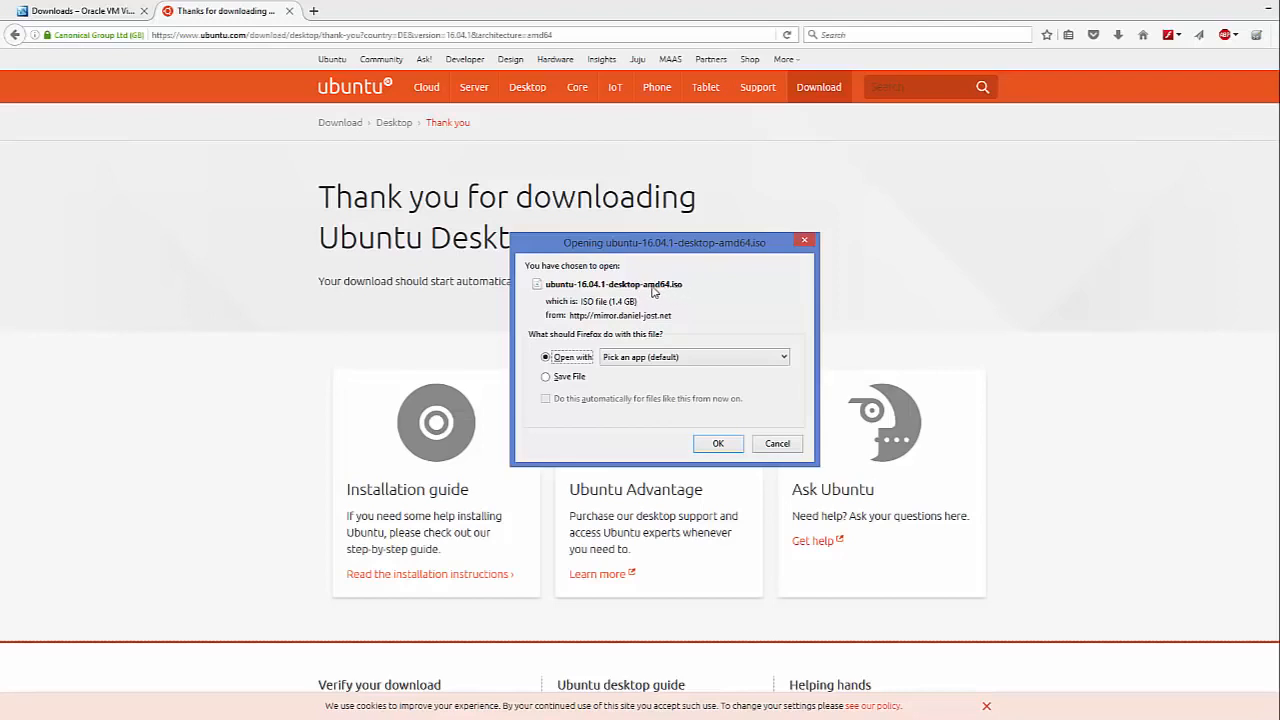
pyautogui.moveTo(637, 300); pyautogui.dragTo(612, 301)
pyautogui.click(777, 444)
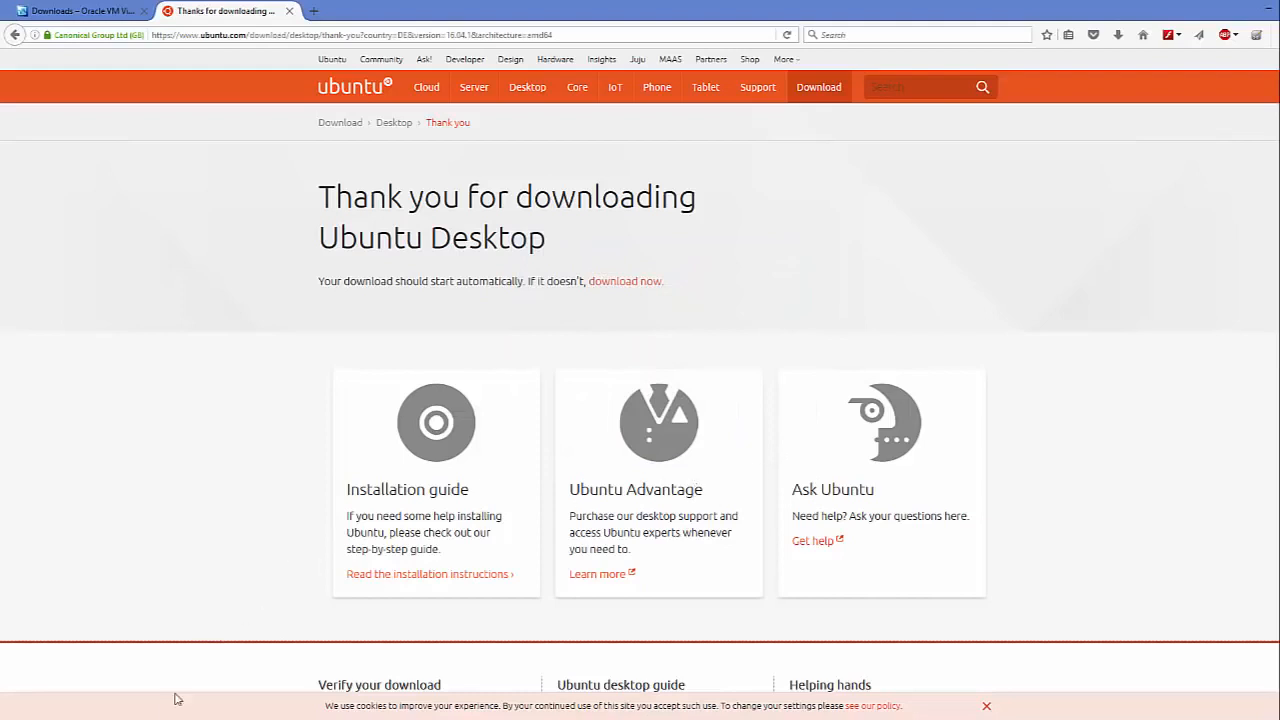
pyautogui.click(355, 719)
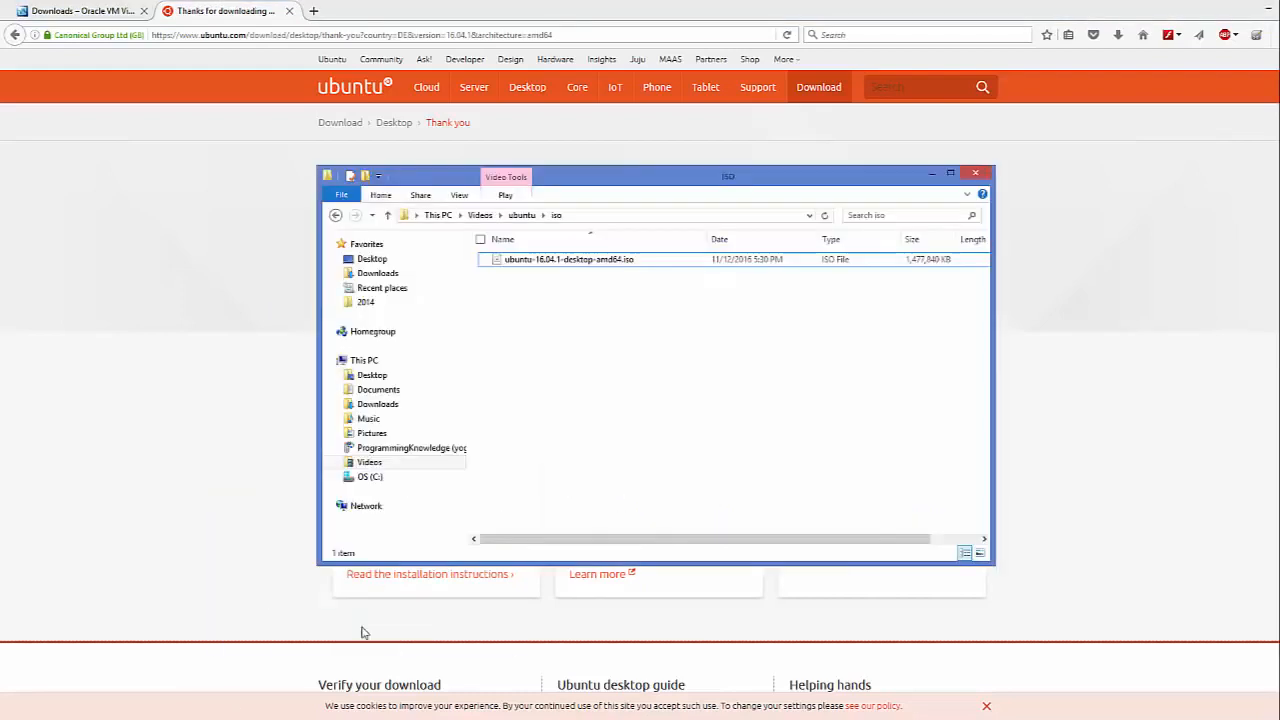
pyautogui.click(545, 262)
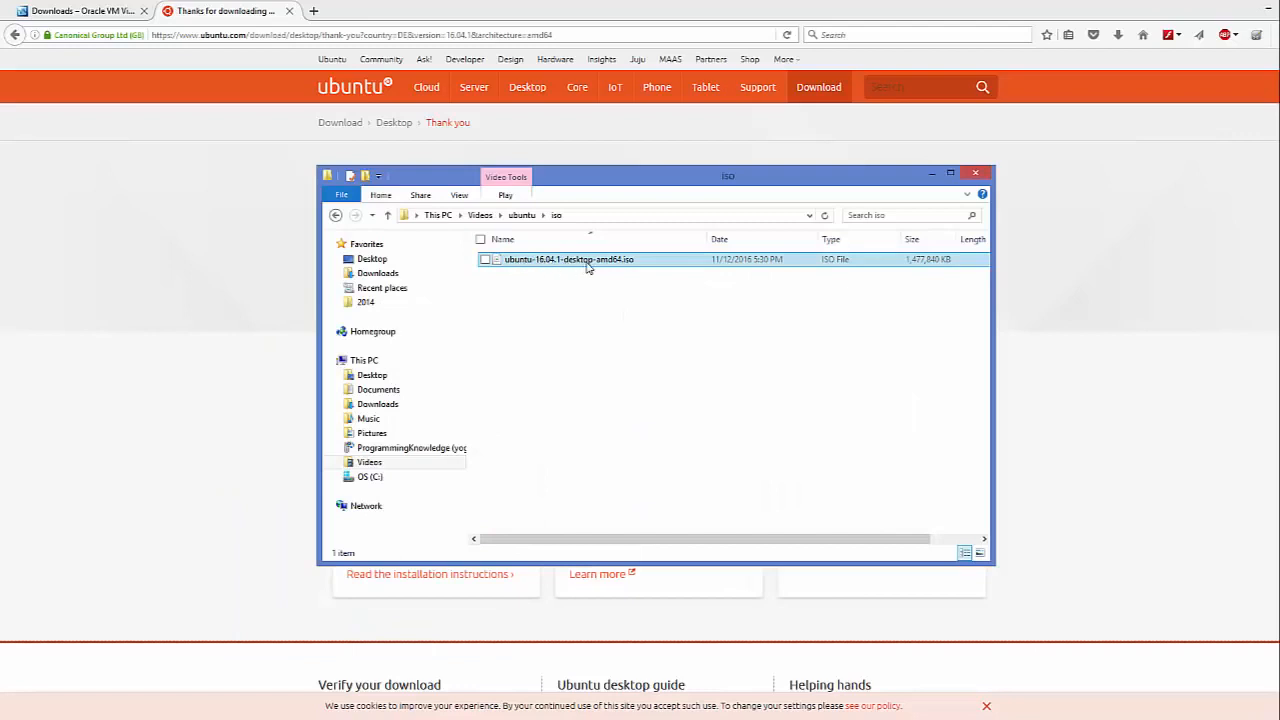
pyautogui.click(582, 221)
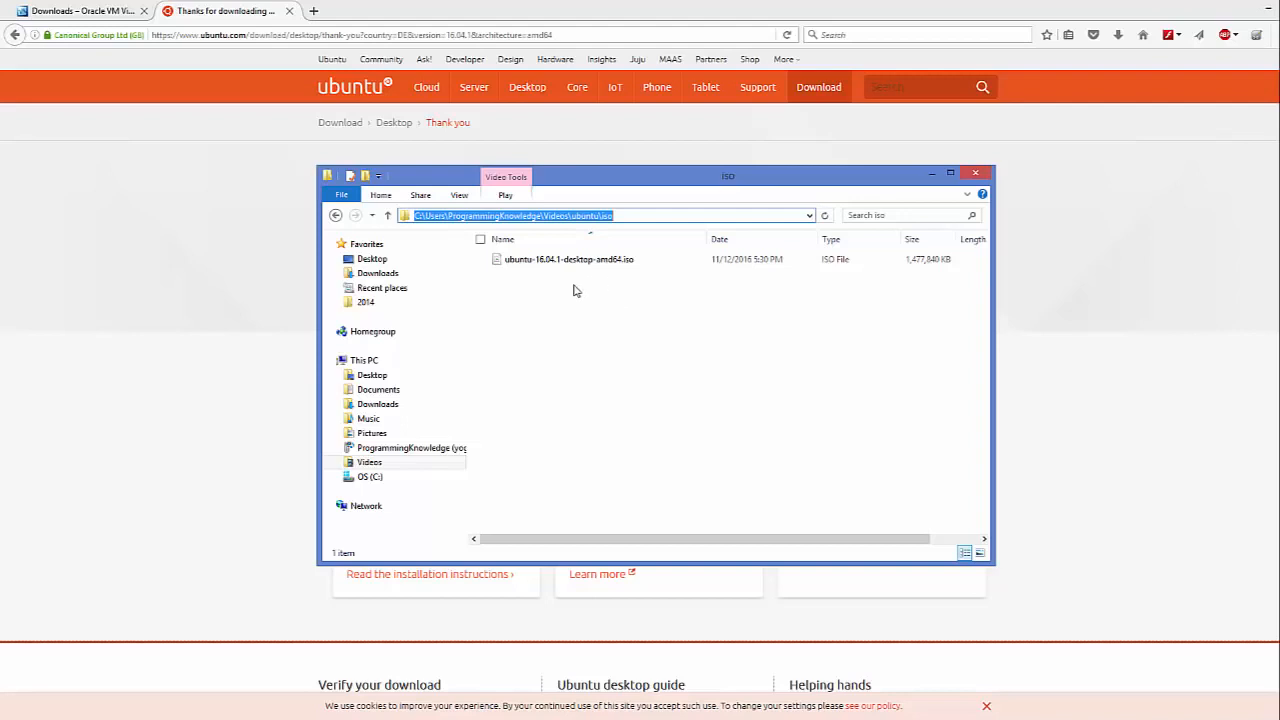
pyautogui.click(1201, 410)
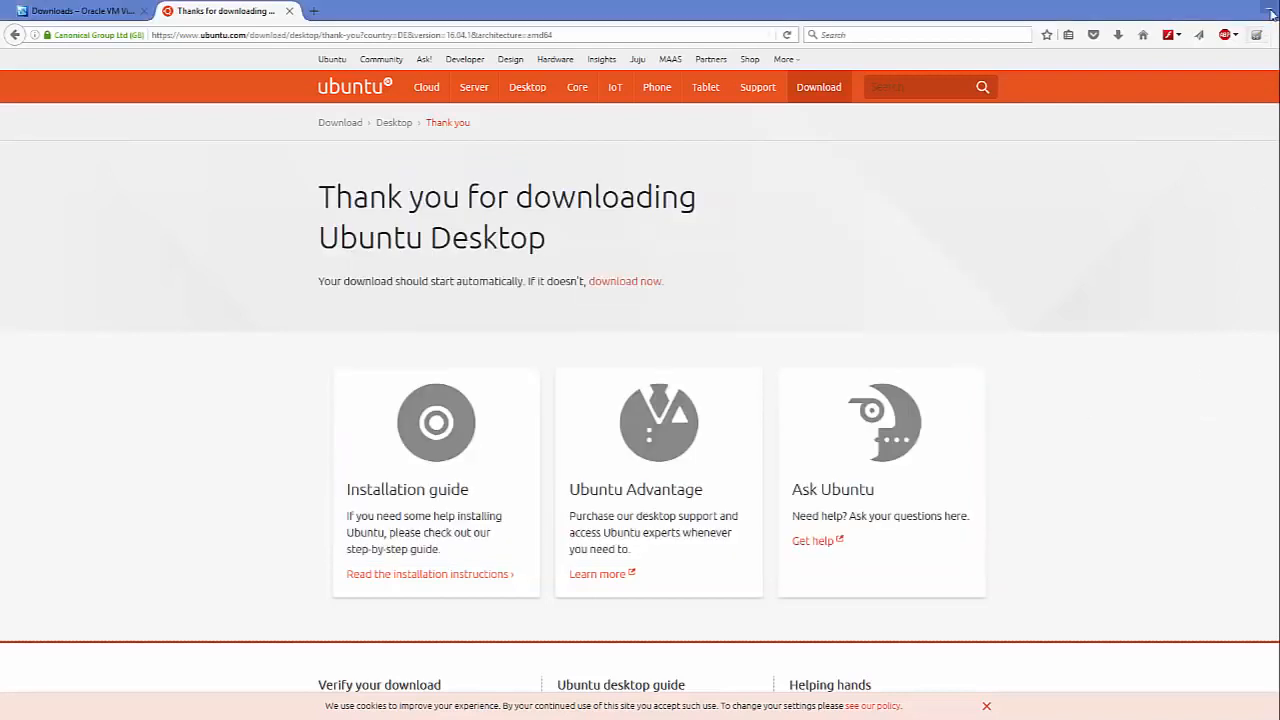
# - Minimize the browser to bring up VirtualBox Manager, checking the Windows10 machine's context menu
pyautogui.click(1272, 13)
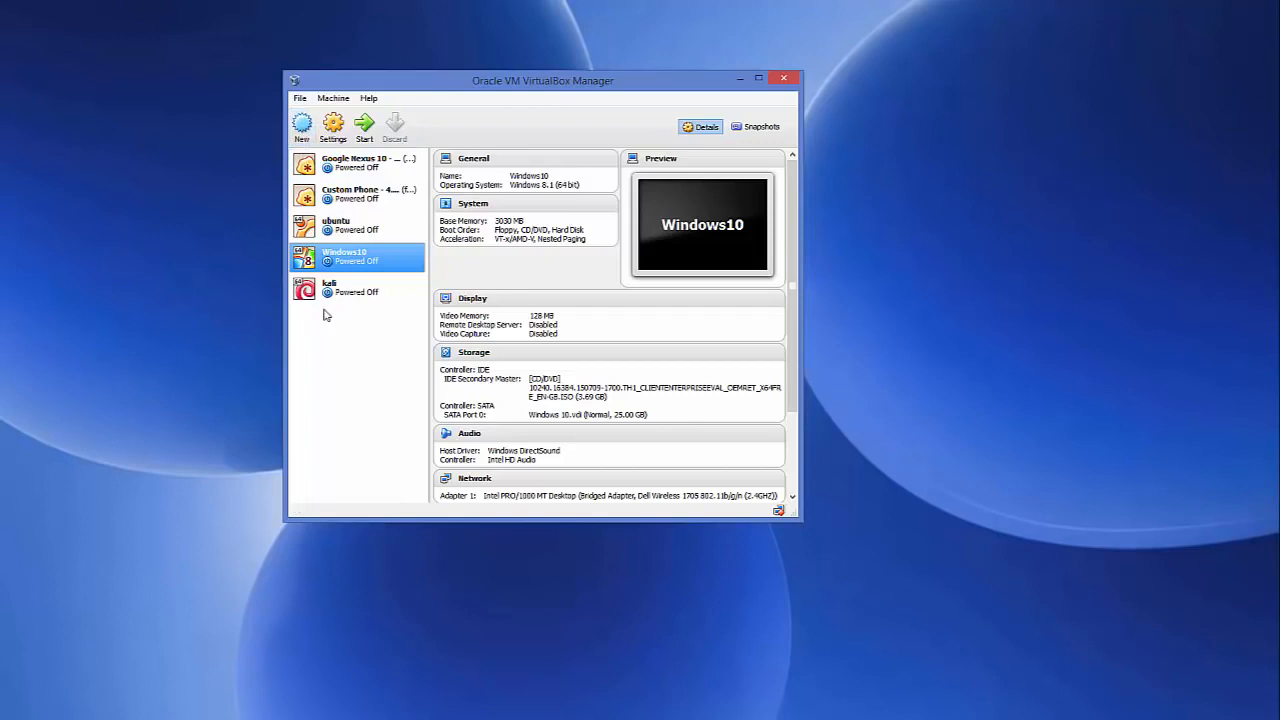
pyautogui.rightClick(344, 262)
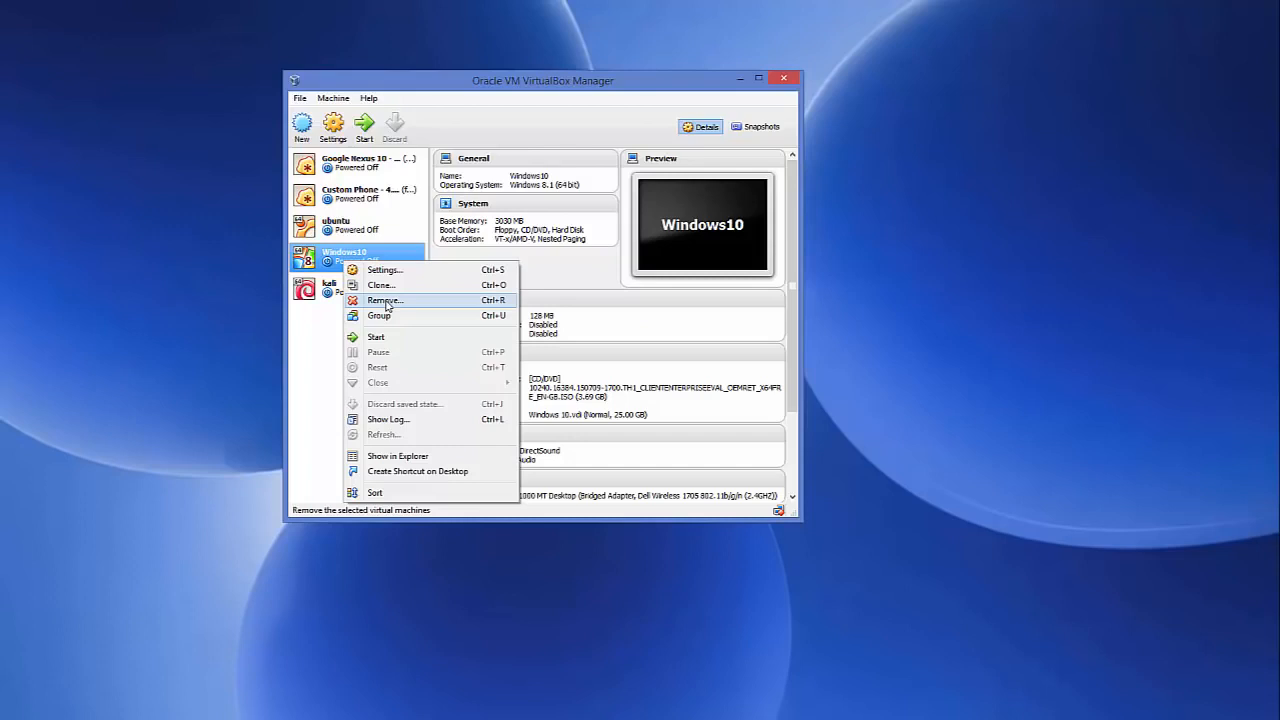
pyautogui.click(320, 328)
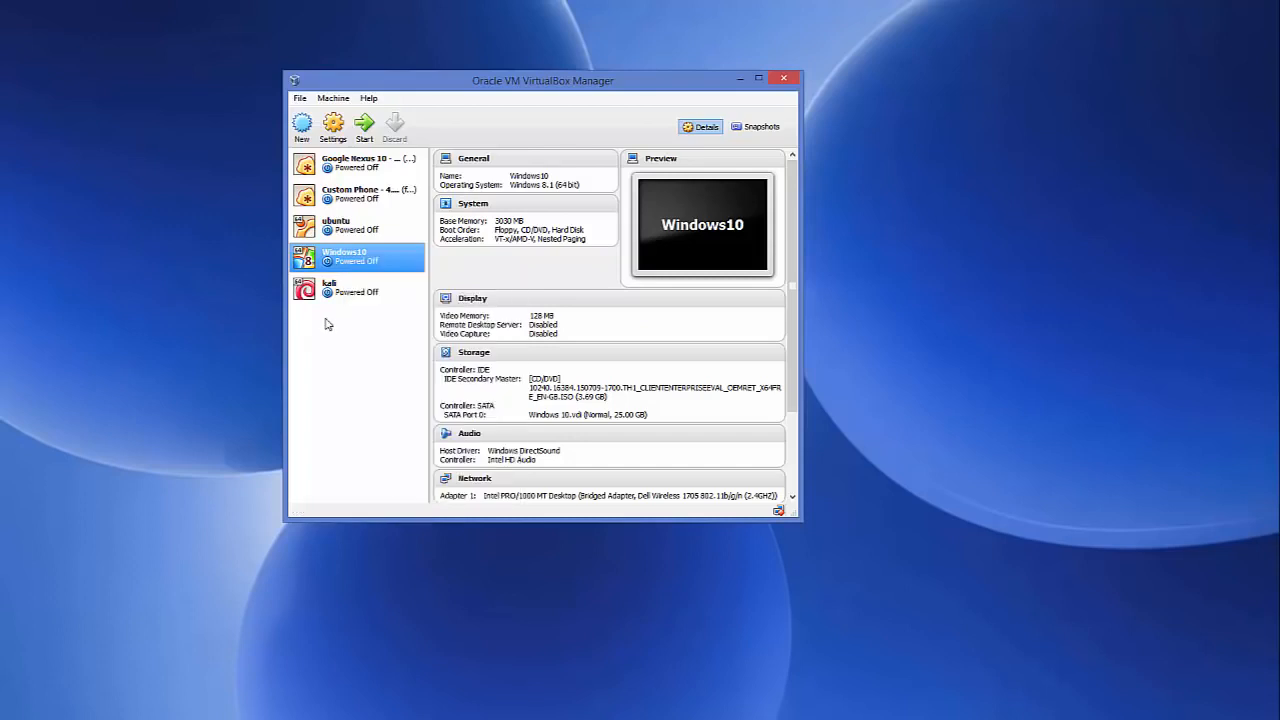
# - Create a new machine named 'Ubuntu 16.04' with type Linux and version Ubuntu (64 bit)
pyautogui.click(302, 127)
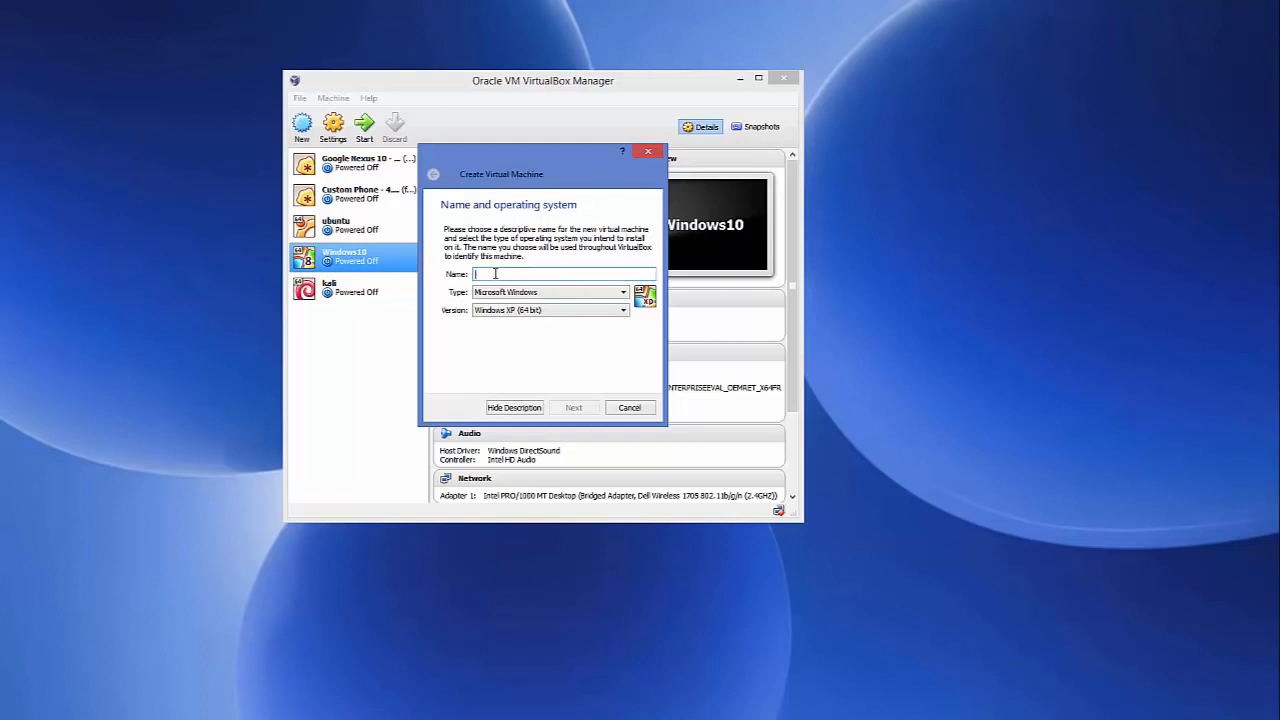
pyautogui.write('Ubuntu')
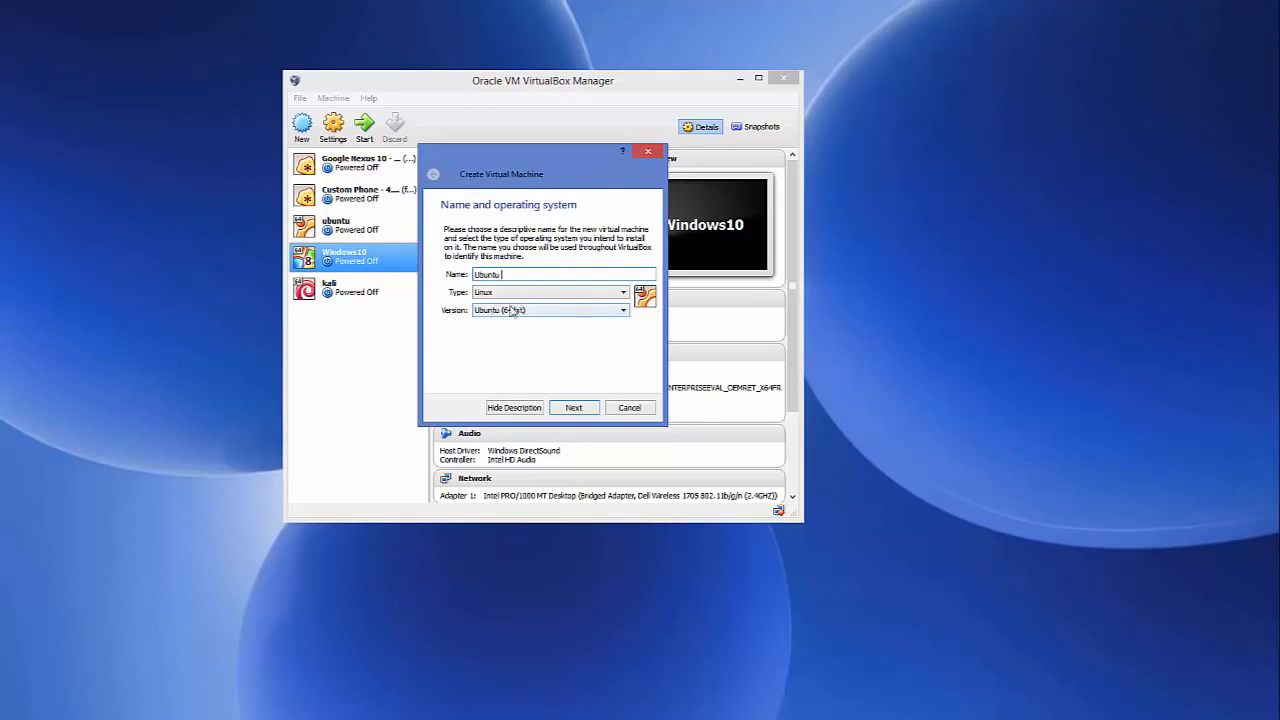
pyautogui.write('16.04')
pyautogui.click(488, 293)
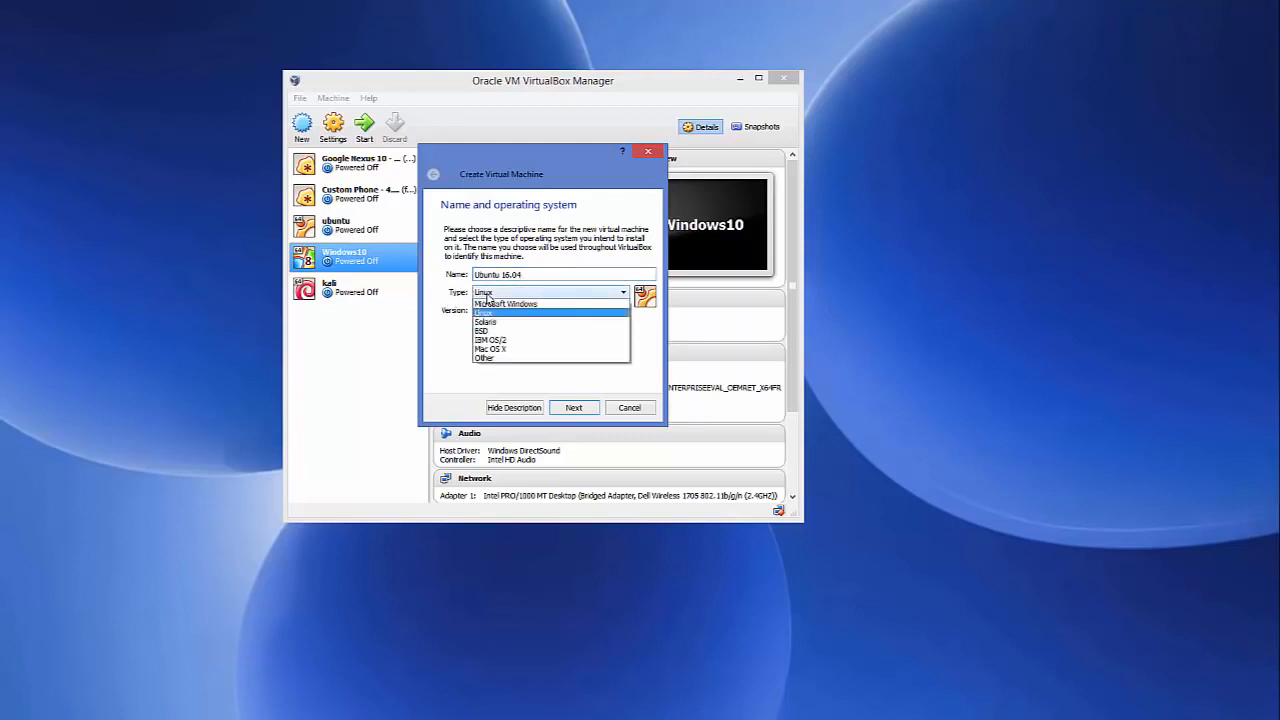
pyautogui.click(486, 314)
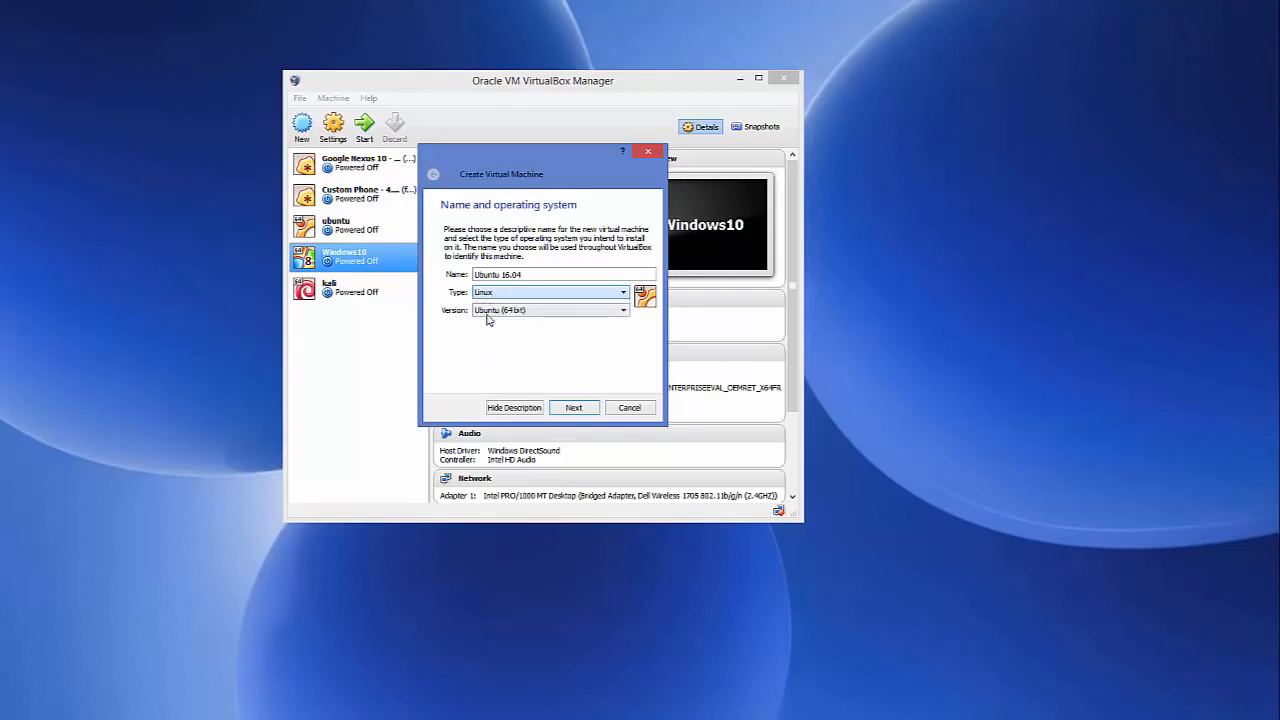
pyautogui.click(493, 313)
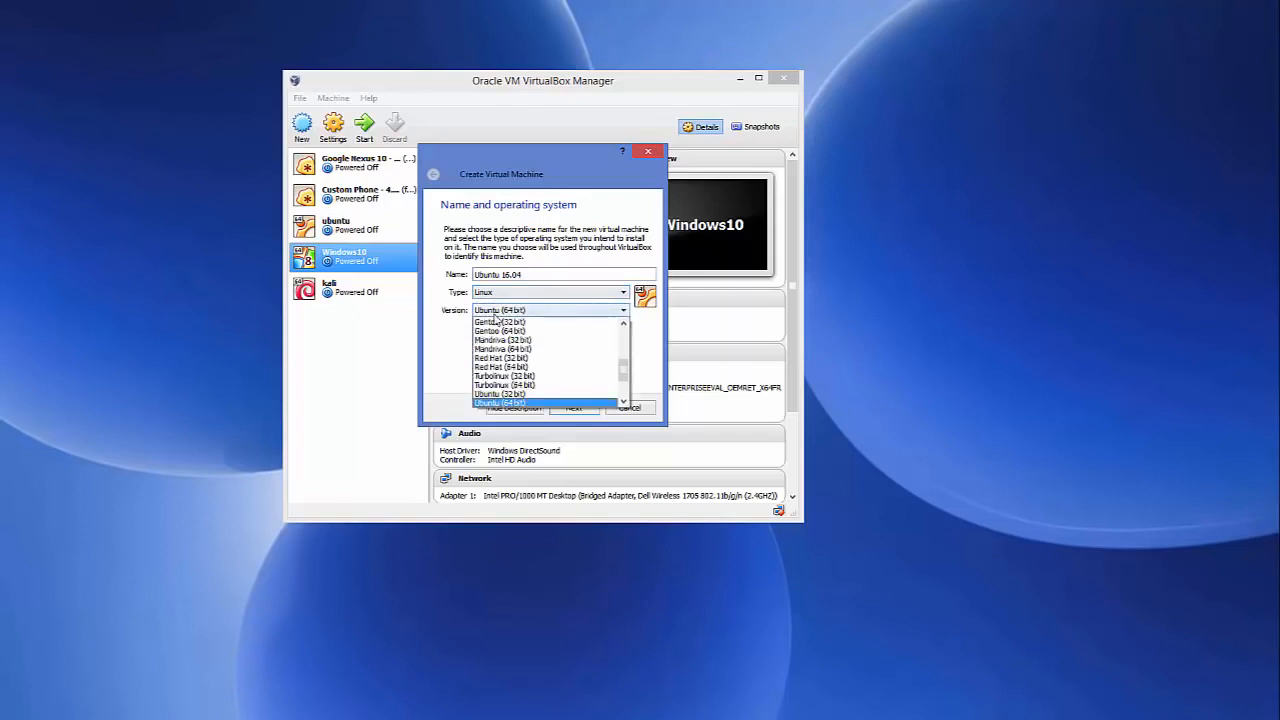
pyautogui.click(497, 404)
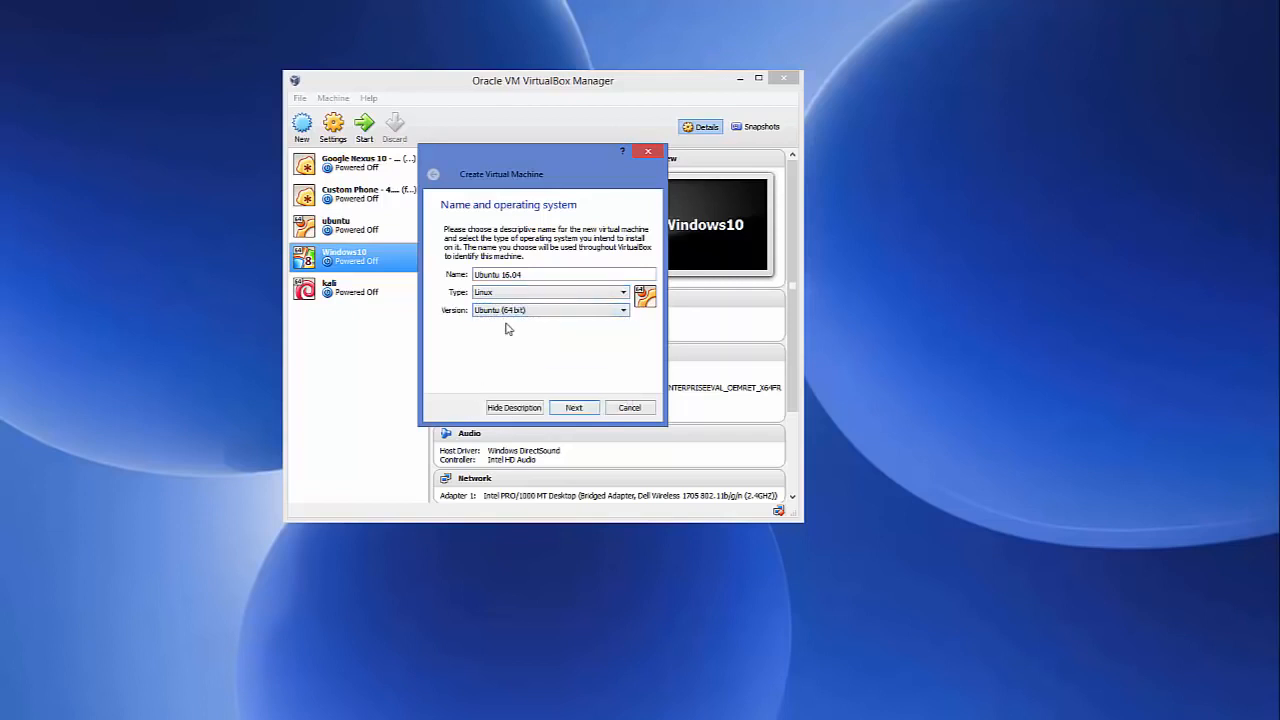
# - Set the Ubuntu 16.04 machine's memory size to 2048 MB
pyautogui.click(573, 410)
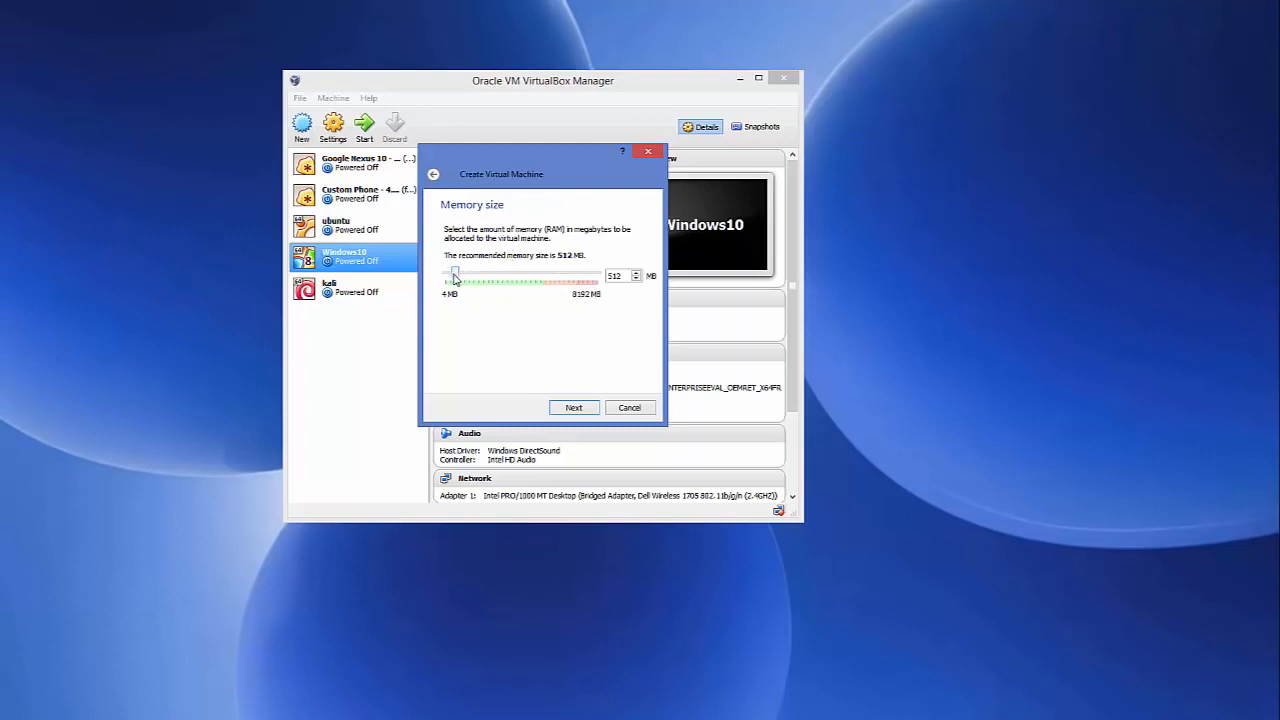
pyautogui.moveTo(455, 279); pyautogui.dragTo(481, 280)
# - Choose 'Create a virtual hard drive now' and keep the VDI file type
pyautogui.click(568, 410)
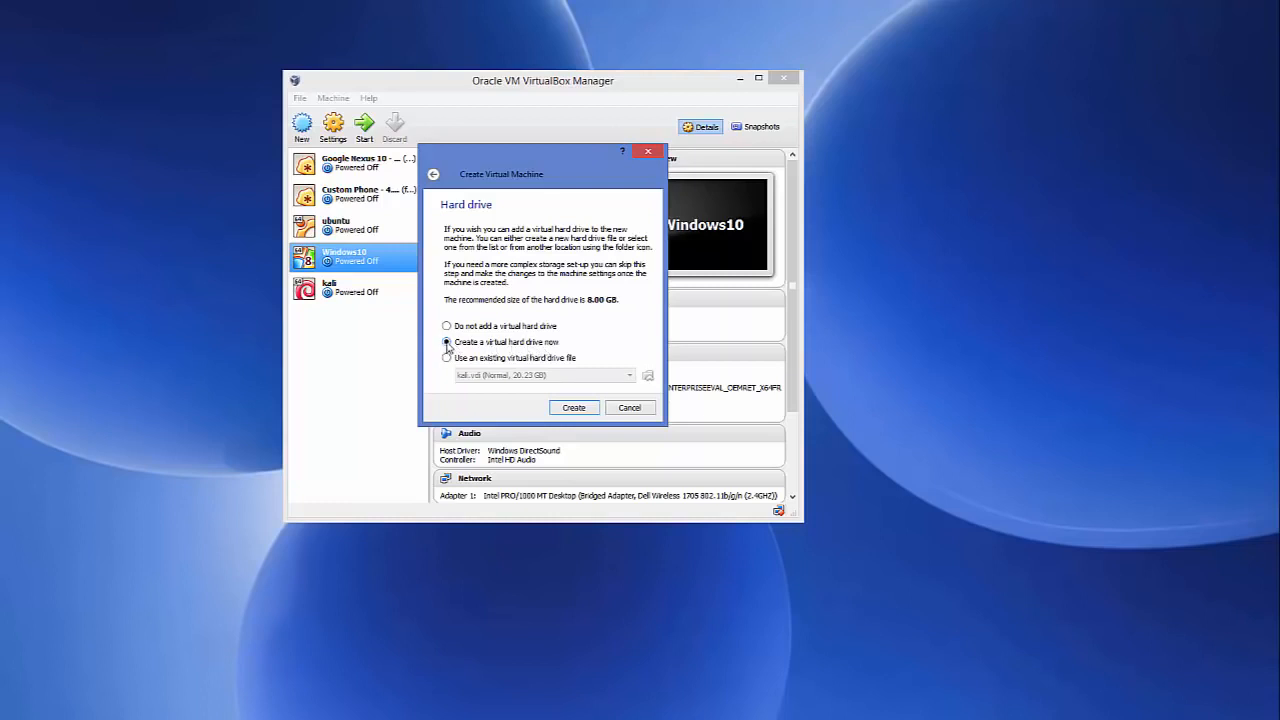
pyautogui.click(576, 408)
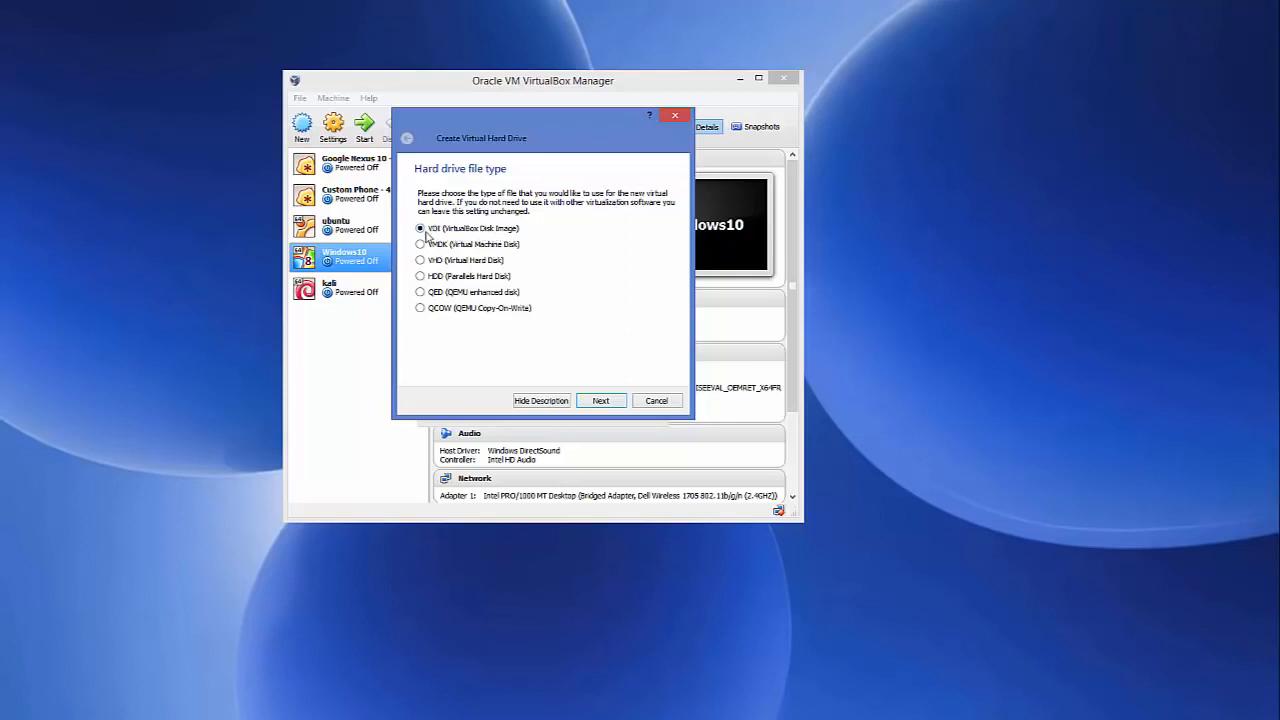
# - Confirm VDI and Dynamically allocated storage to reach the 8.00 GB disk size page
pyautogui.click(600, 401)
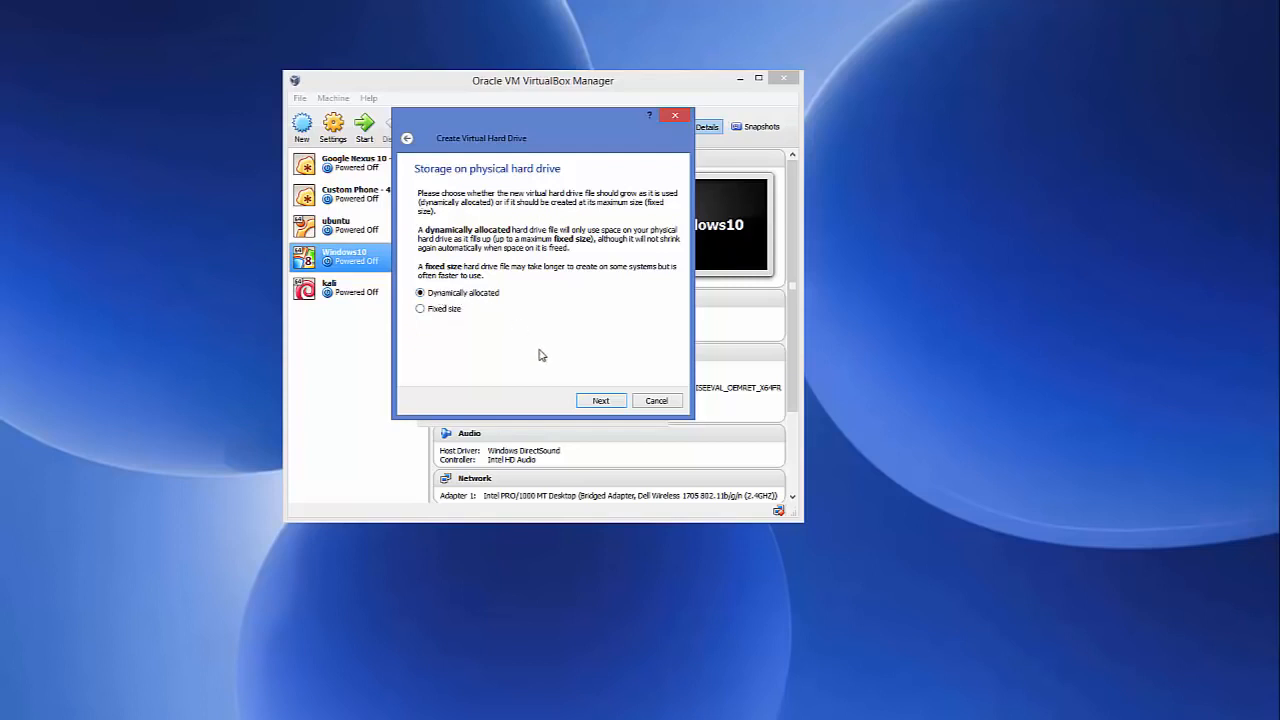
pyautogui.click(600, 402)
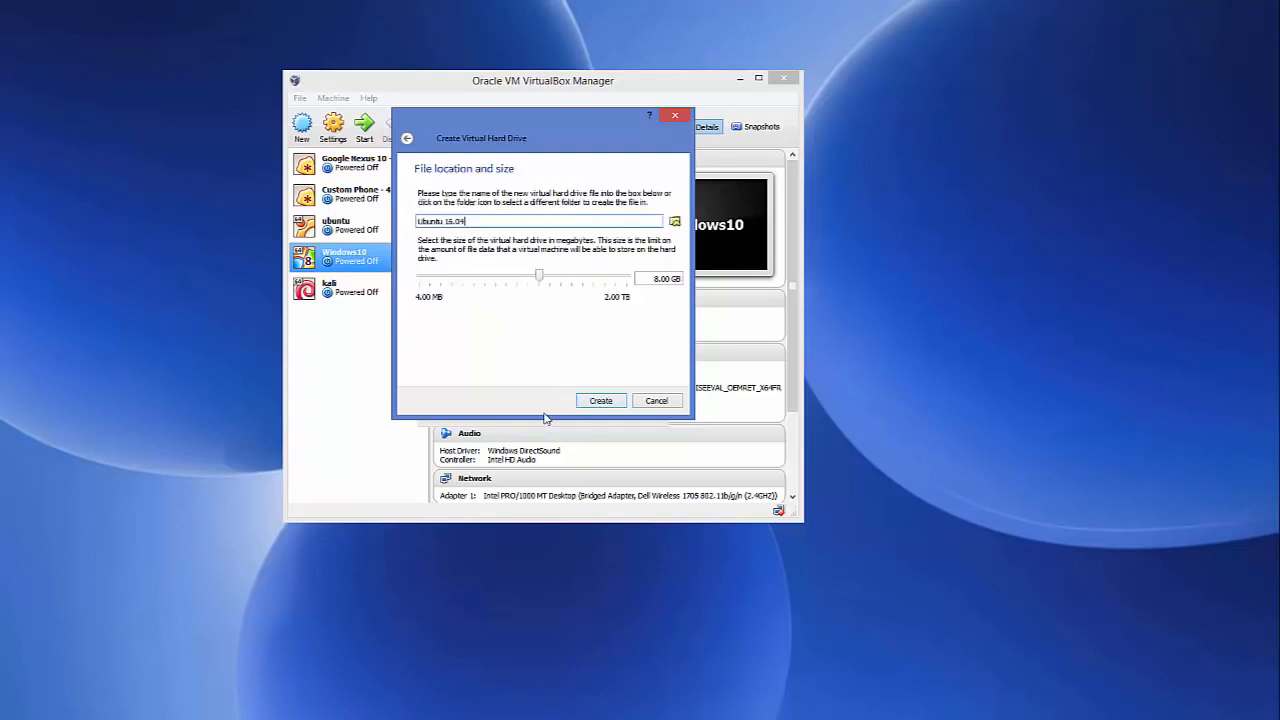
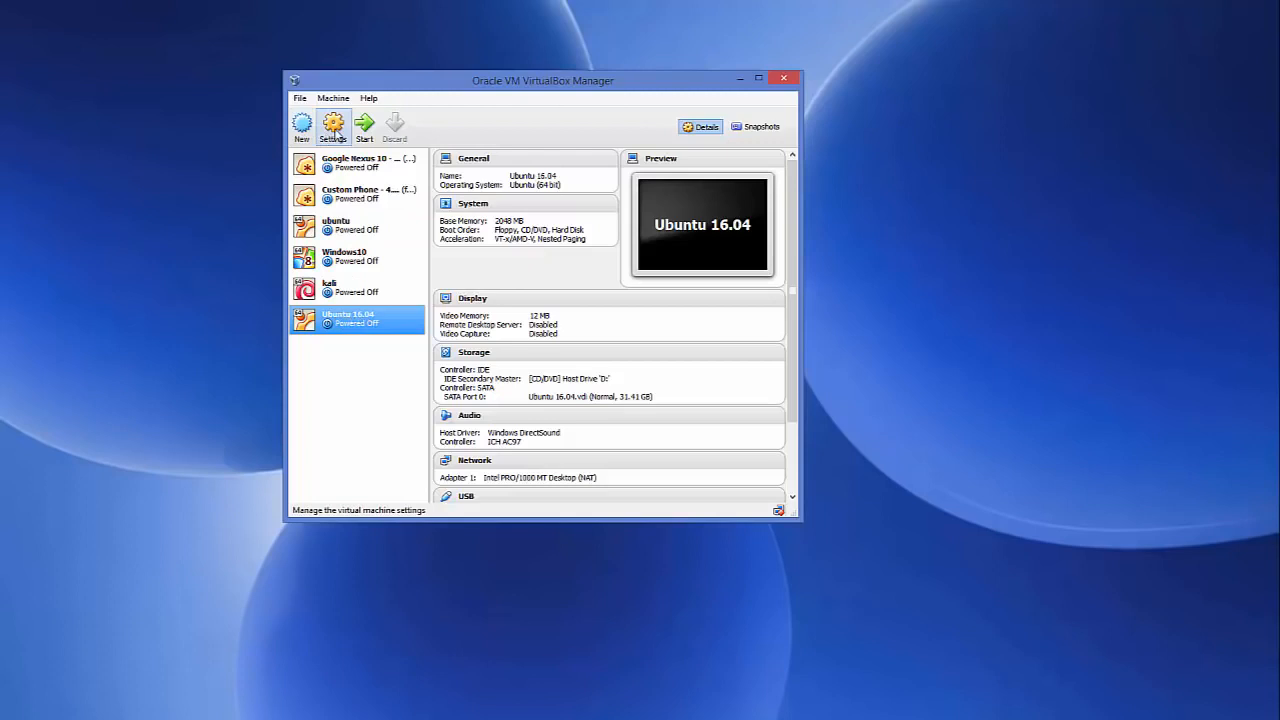
# - In the machine's Advanced settings, set Shared Clipboard and Drag'n'Drop both to Bidirectional
pyautogui.click(334, 137)
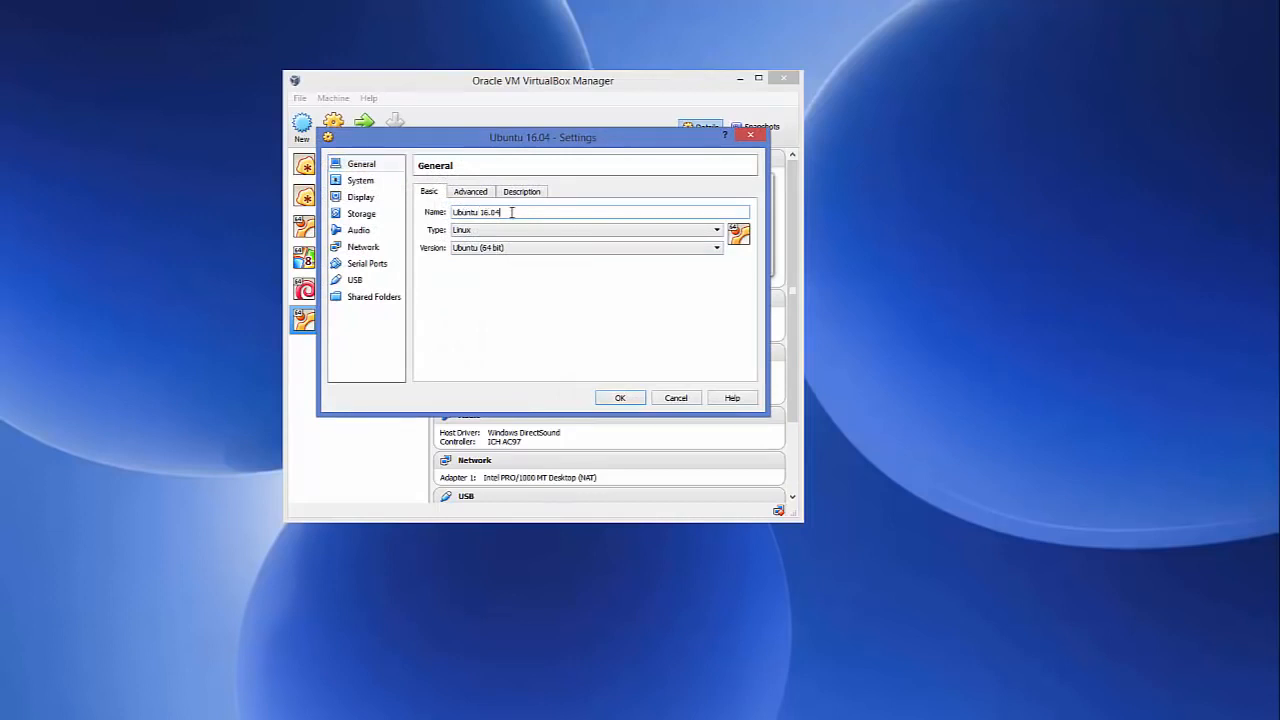
pyautogui.click(470, 191)
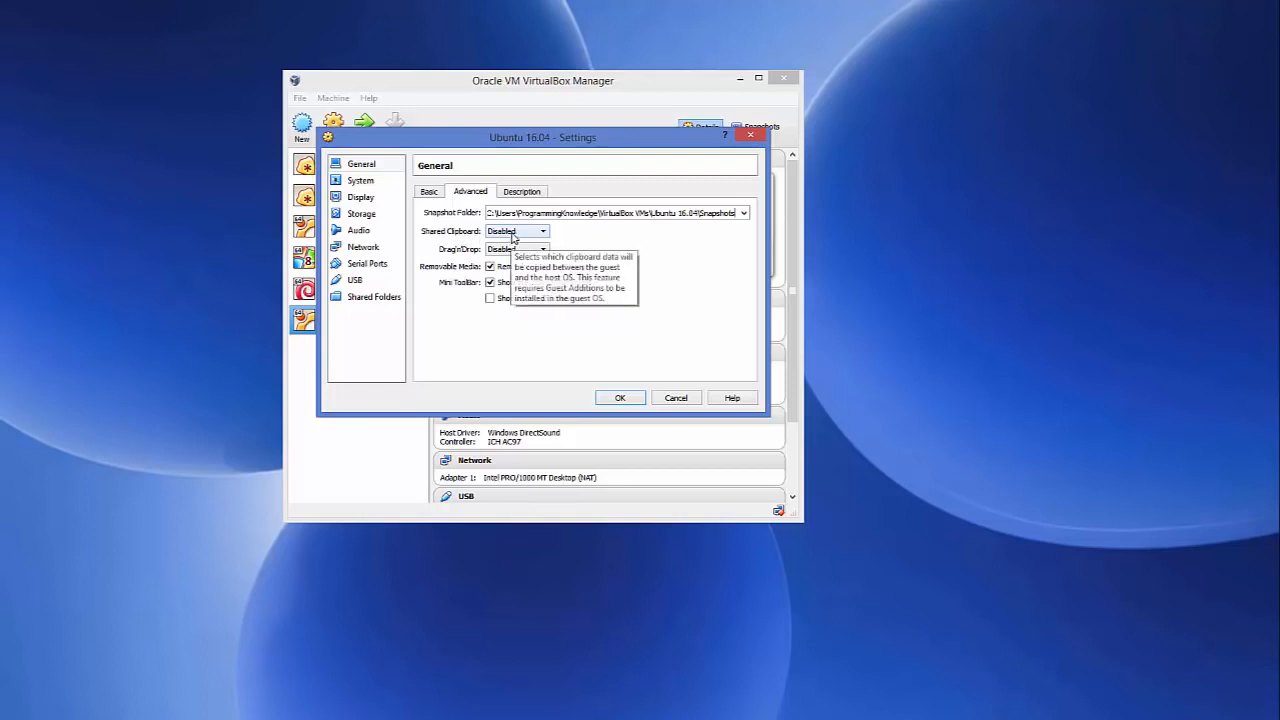
pyautogui.click(512, 236)
pyautogui.click(517, 273)
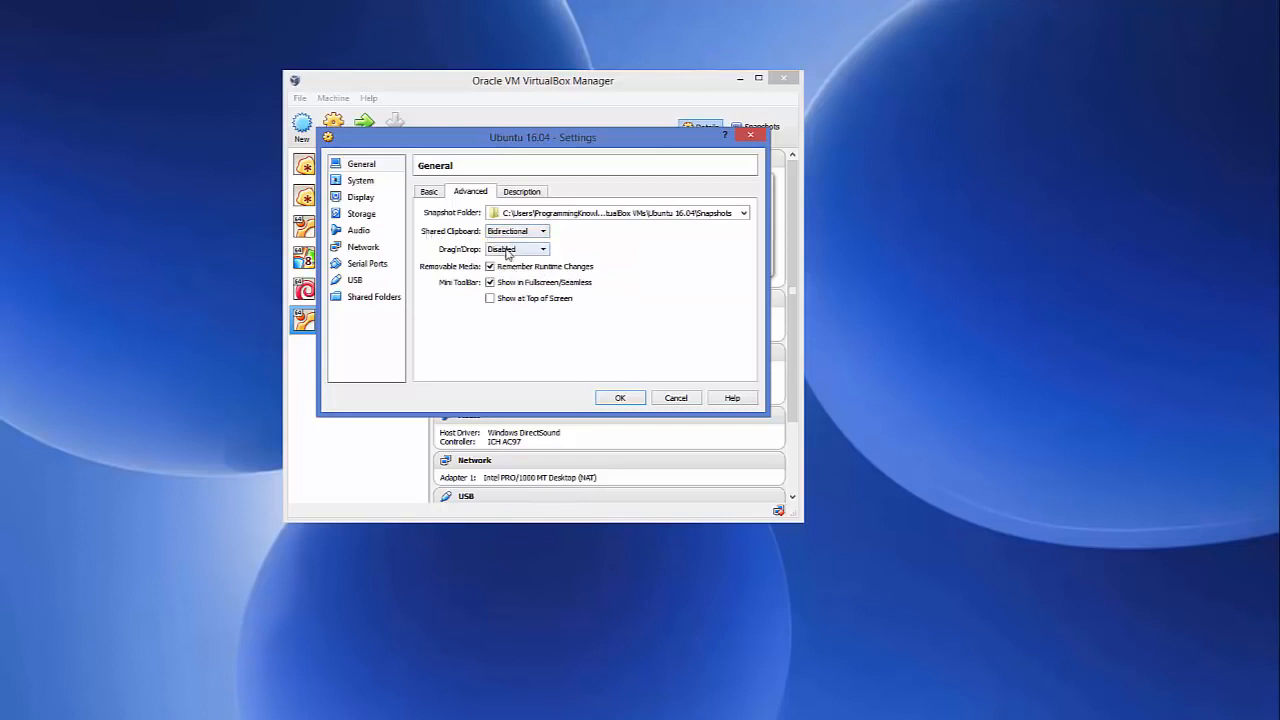
pyautogui.click(507, 249)
pyautogui.click(510, 287)
pyautogui.click(378, 185)
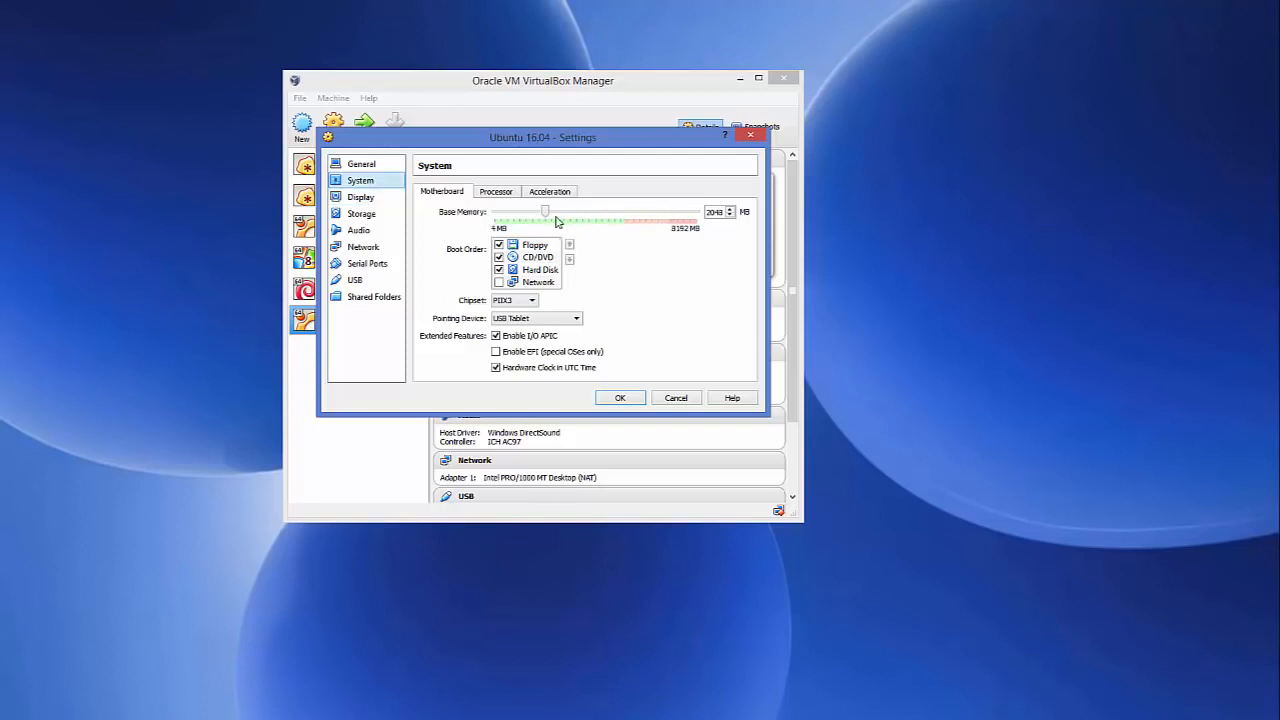
# - Drag the Processor(s) slider to 2 CPUs on the Processor tab
pyautogui.click(505, 191)
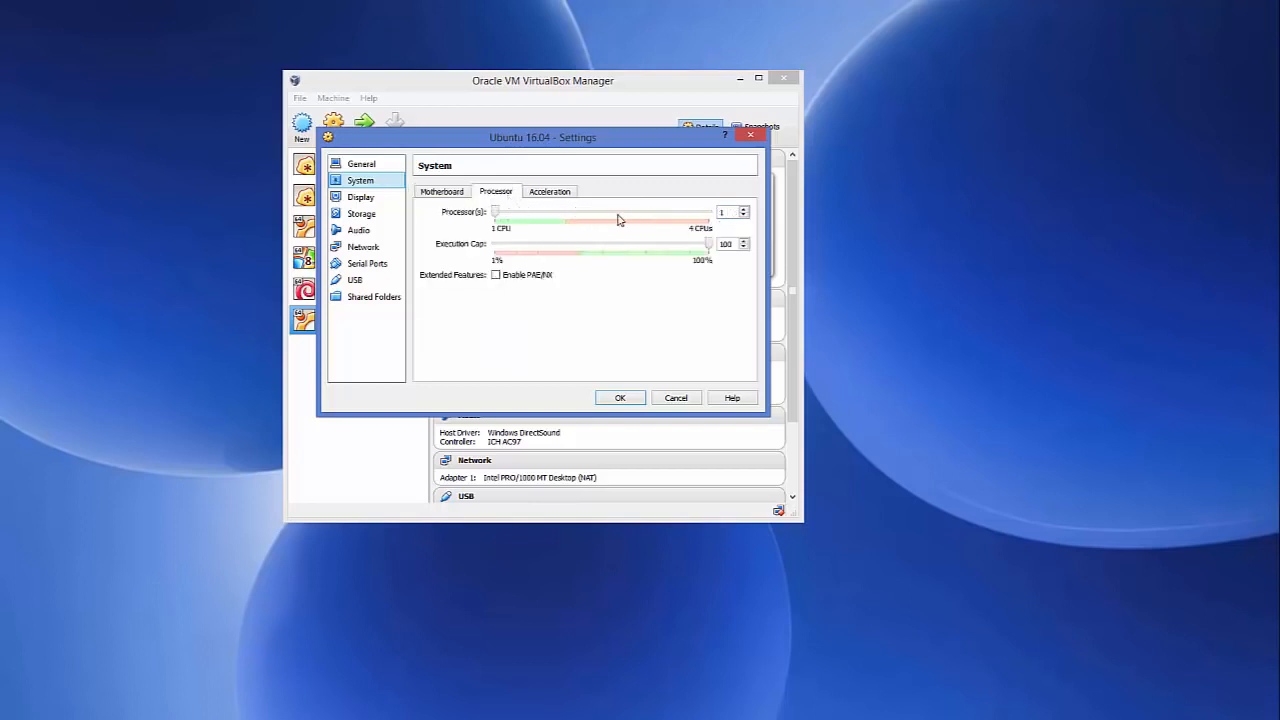
pyautogui.moveTo(497, 215); pyautogui.dragTo(615, 218)
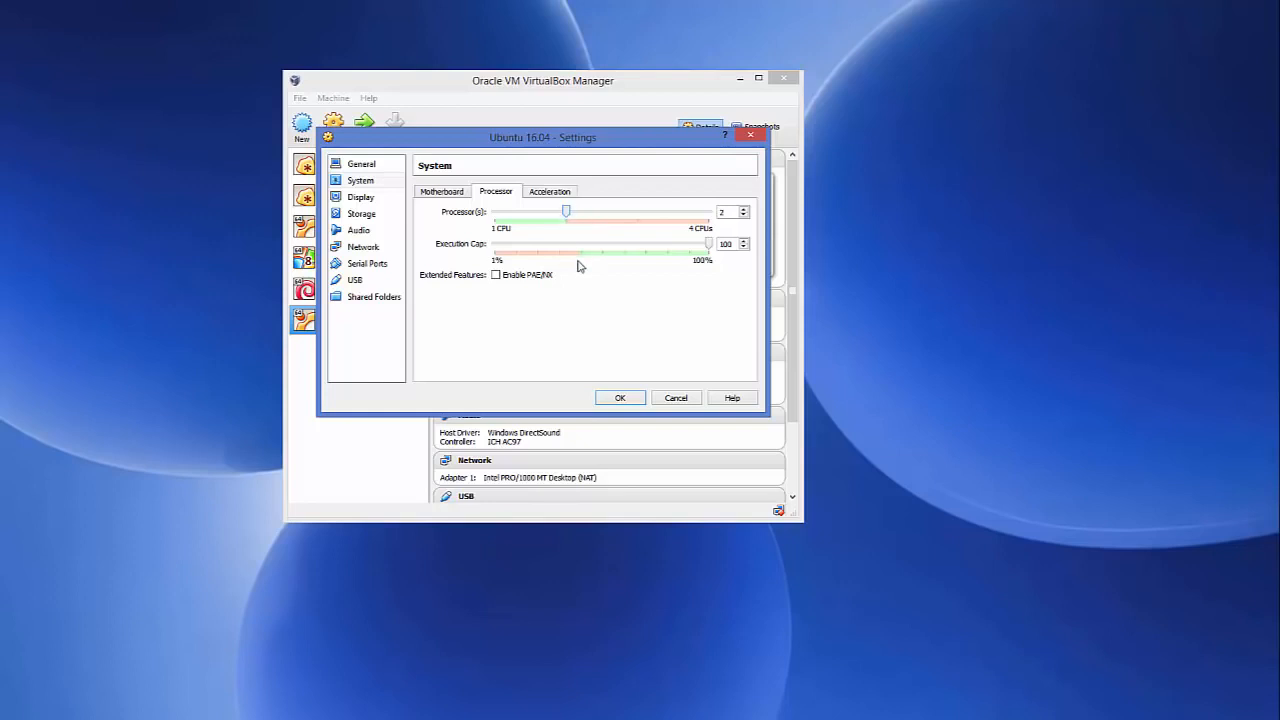
# - In Storage, select the IDE CD/DVD drive (Host Drive 'D:') and open its disk choices
pyautogui.click(364, 220)
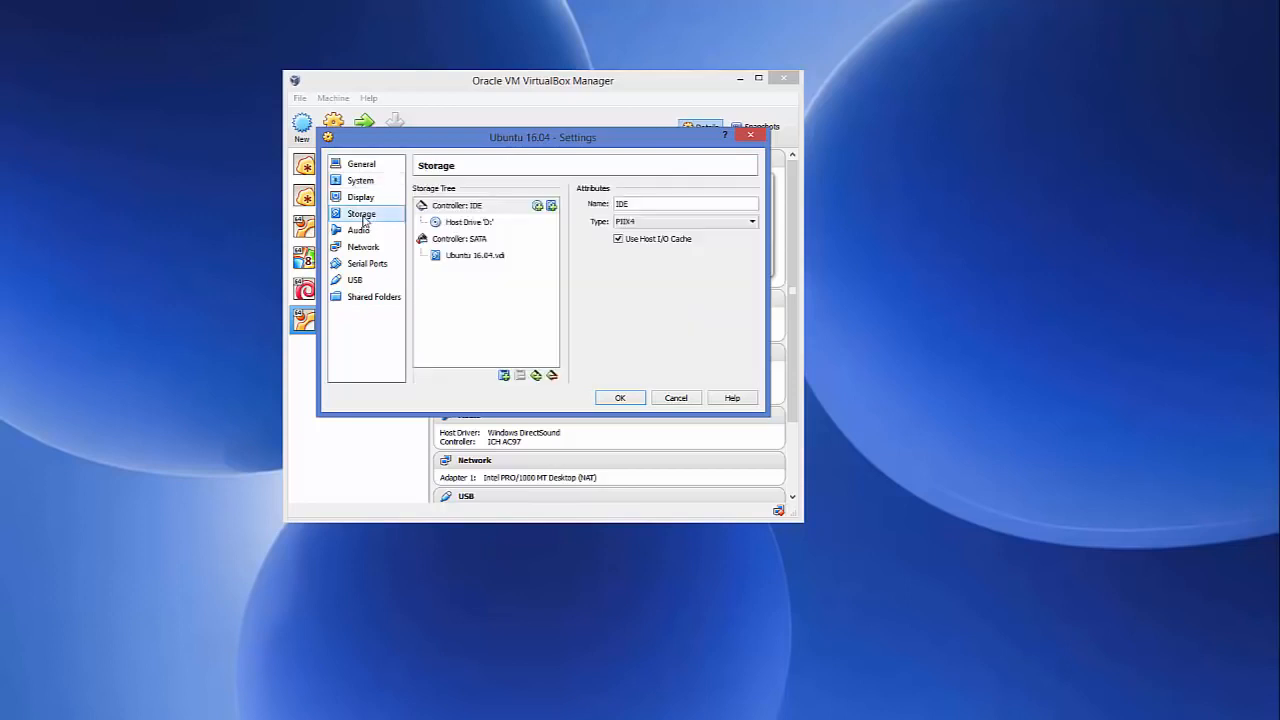
pyautogui.click(460, 226)
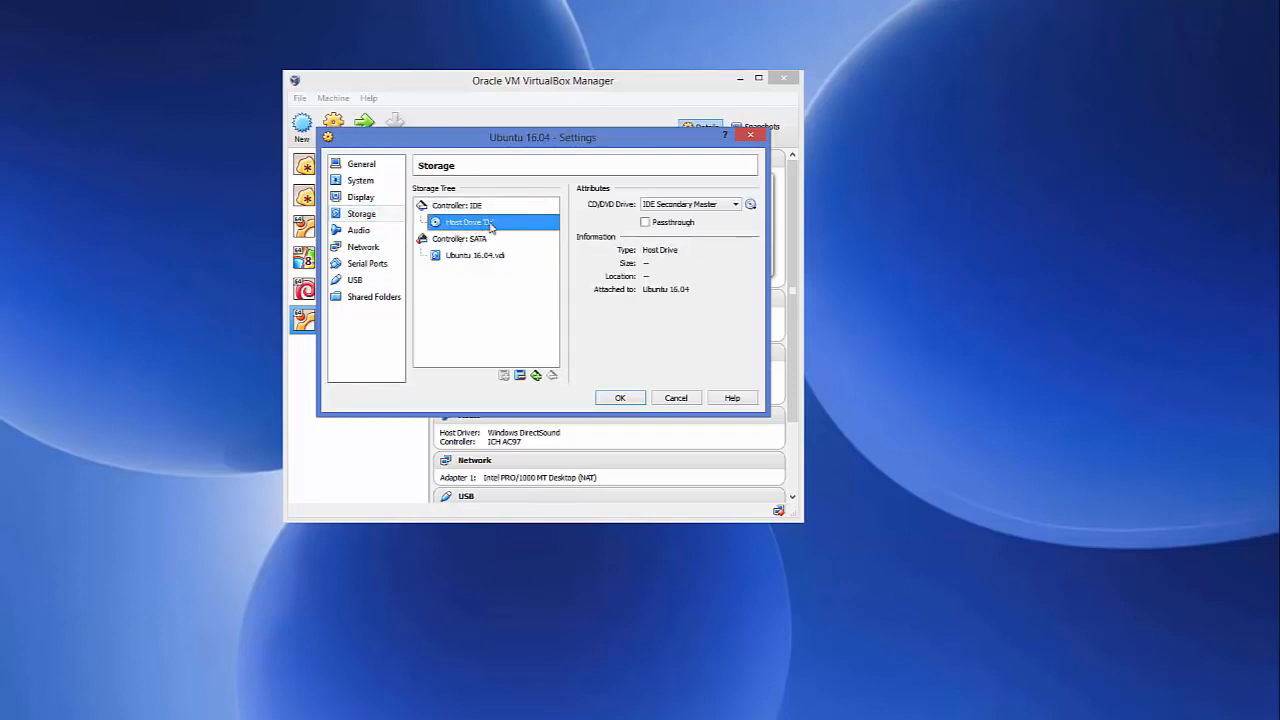
pyautogui.click(751, 205)
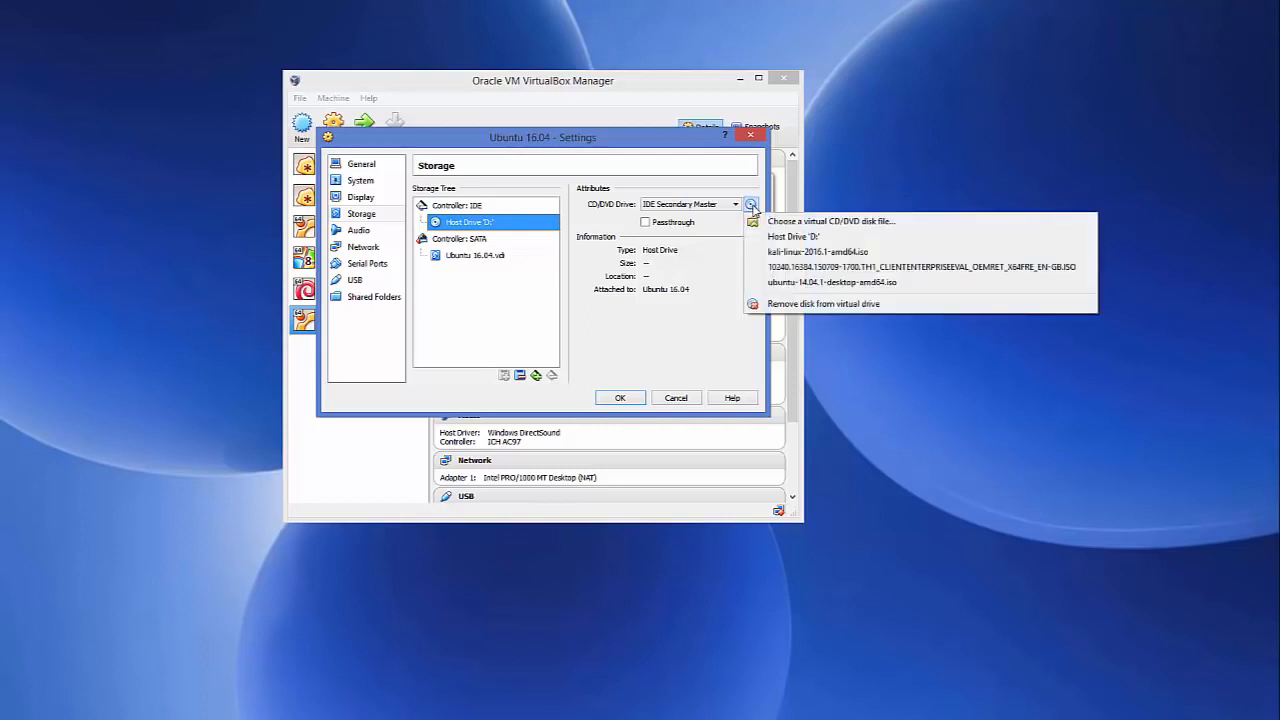
# - Start browsing for a CD/DVD disk file and copy the ISO folder's path from File Explorer
pyautogui.click(844, 223)
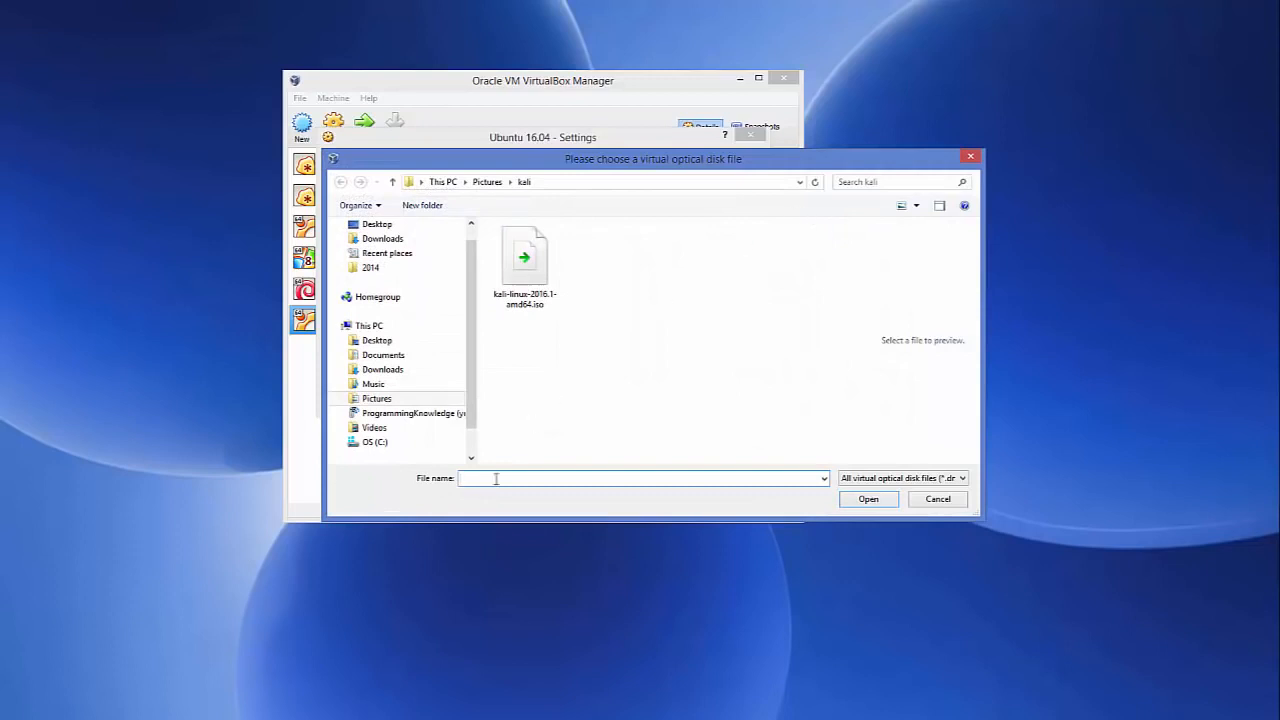
pyautogui.click(165, 716)
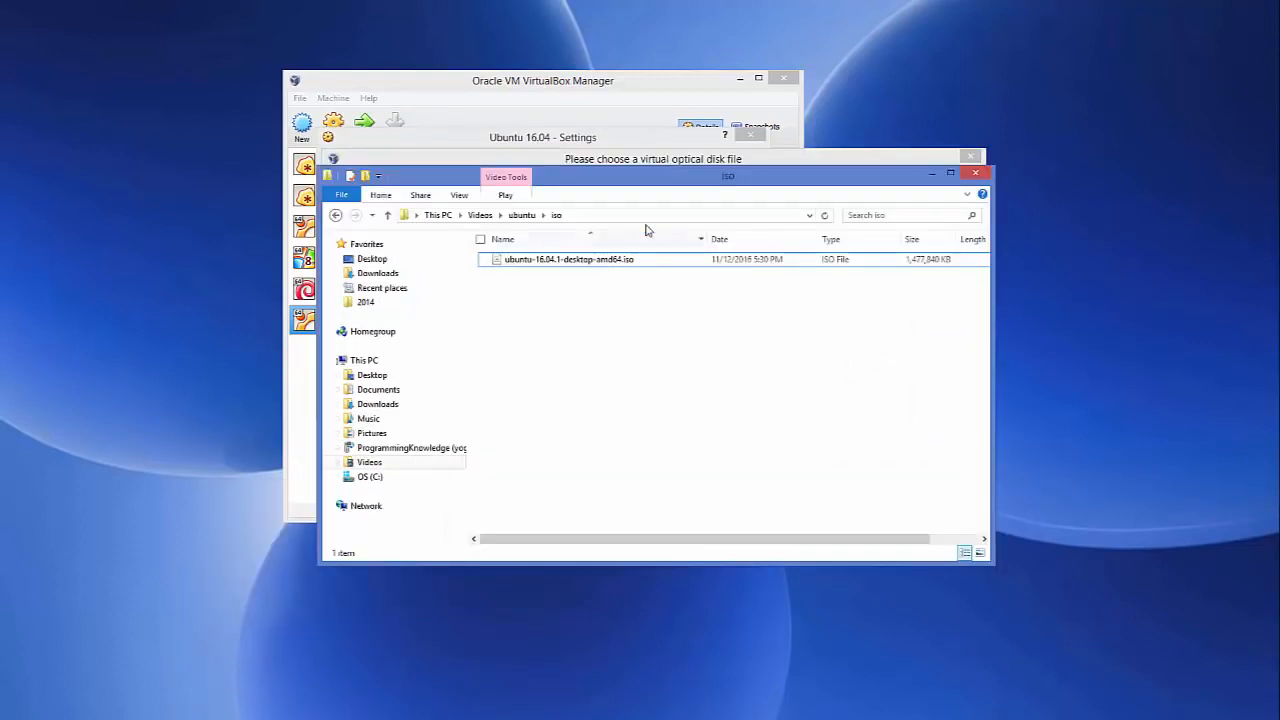
pyautogui.click(658, 218)
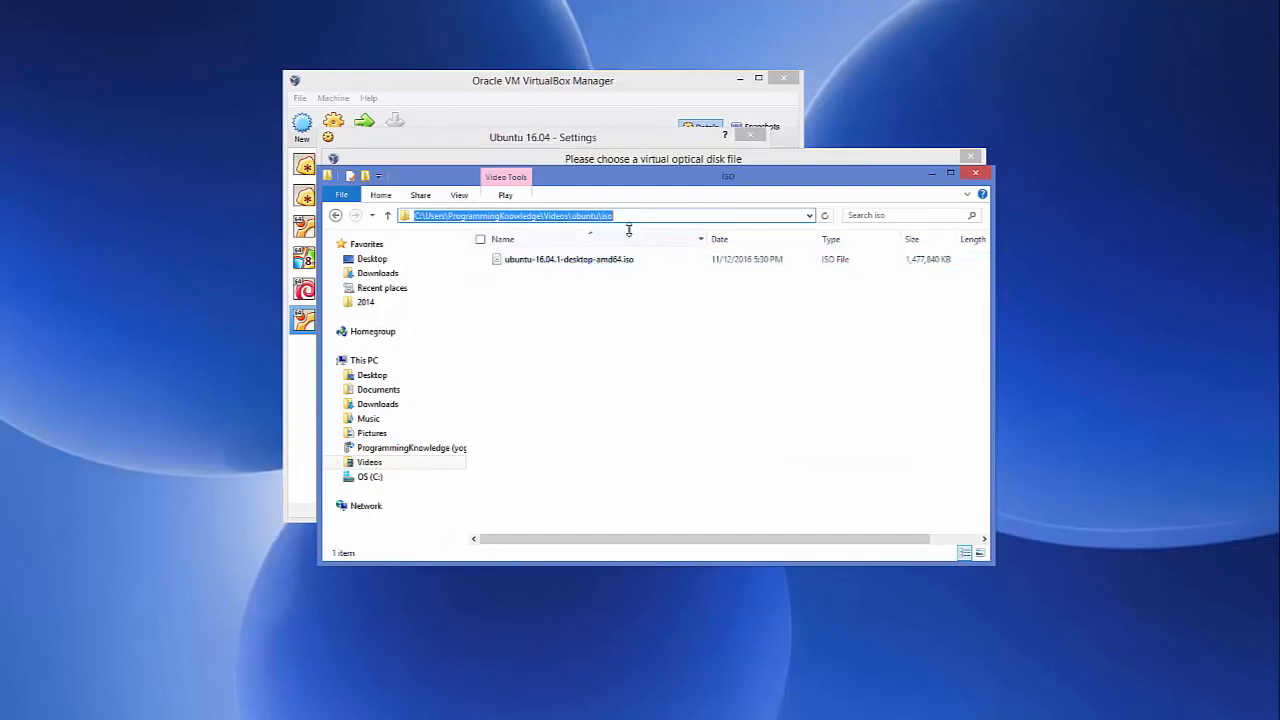
pyautogui.click(628, 216)
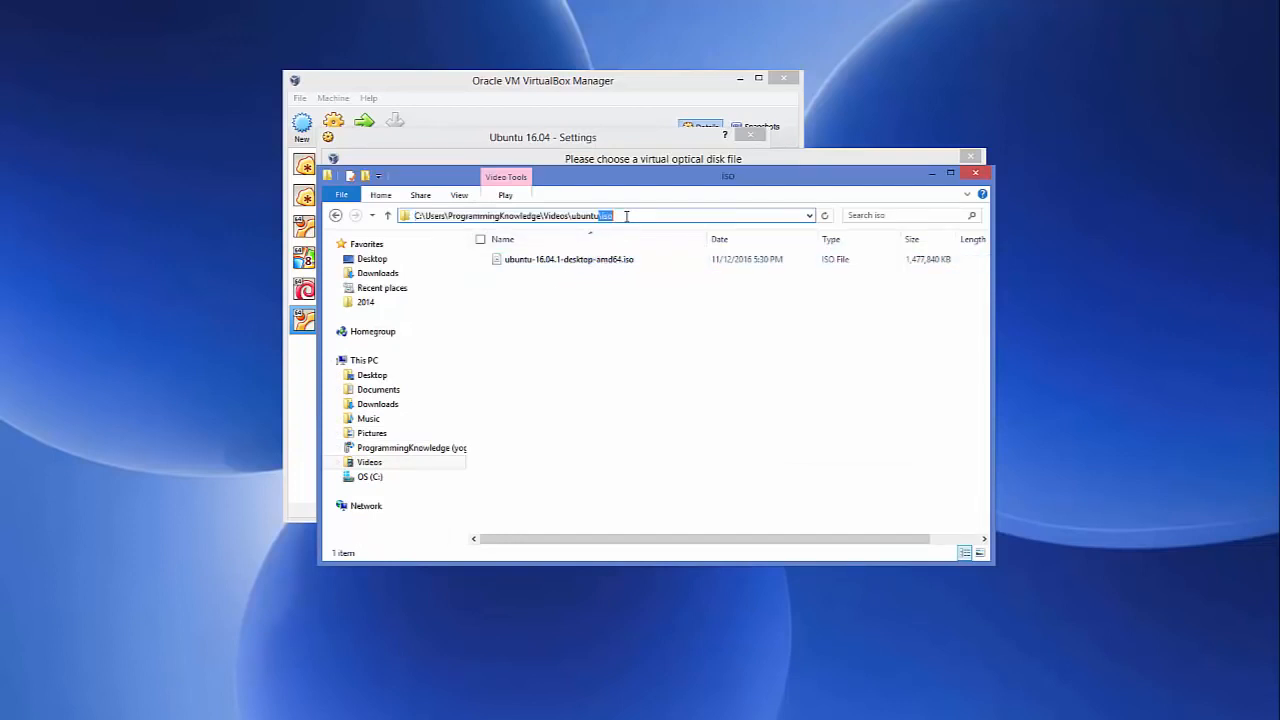
pyautogui.moveTo(628, 216); pyautogui.dragTo(403, 216)
pyautogui.hotkey('ctrl', 'c')
# - Load ubuntu-16.04.1-desktop-amd64.iso from the pasted folder into the drive and save the settings
pyautogui.click(921, 160)
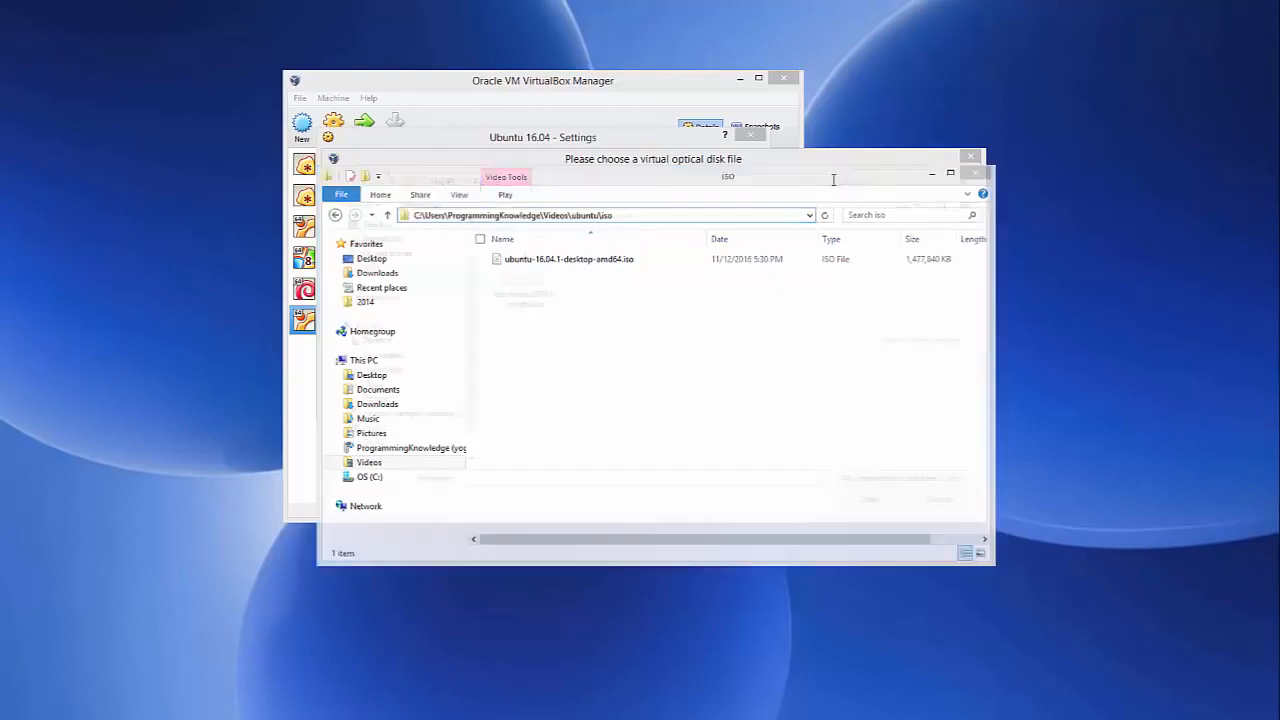
pyautogui.click(669, 183)
pyautogui.hotkey('ctrl', 'v')
pyautogui.press('Return')
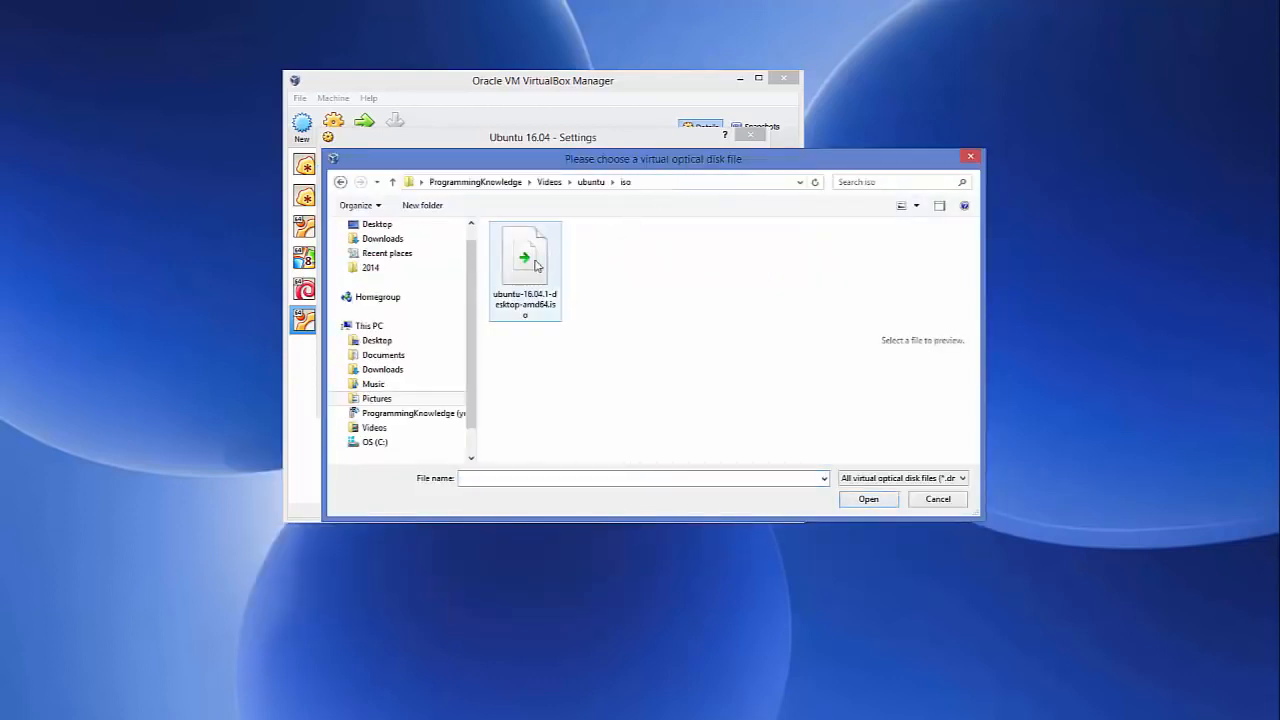
pyautogui.click(536, 267)
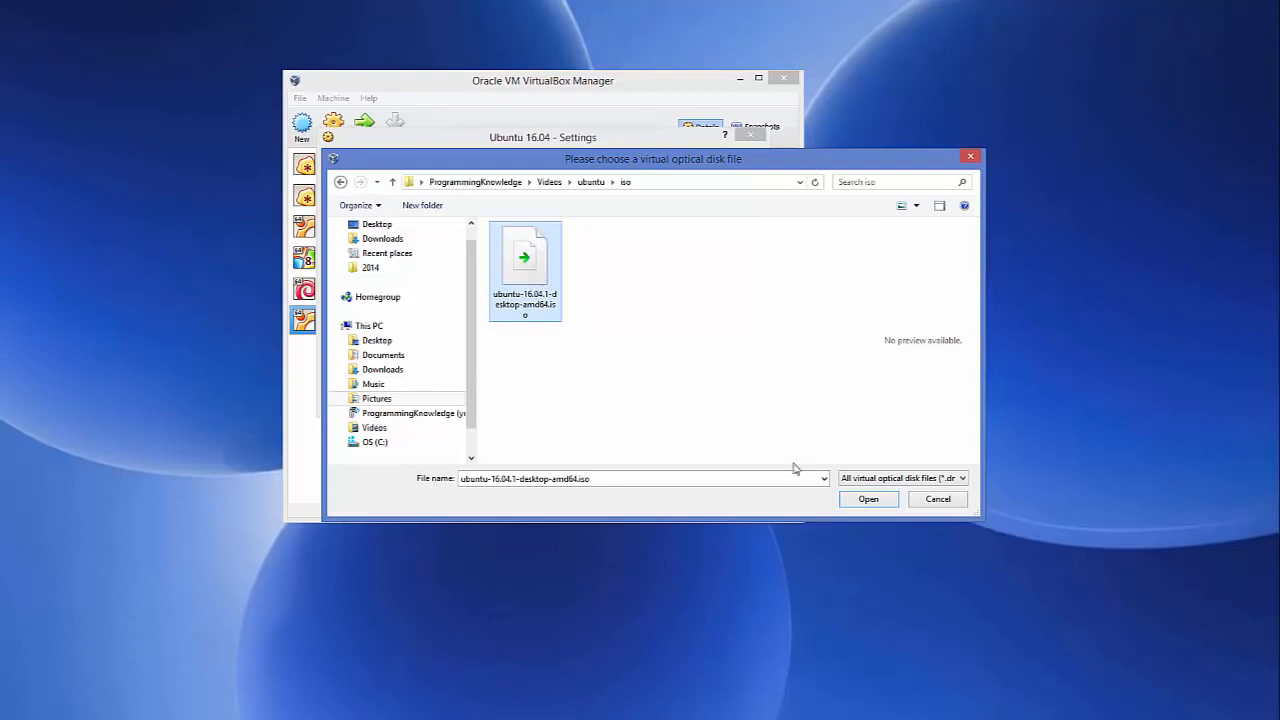
pyautogui.click(872, 500)
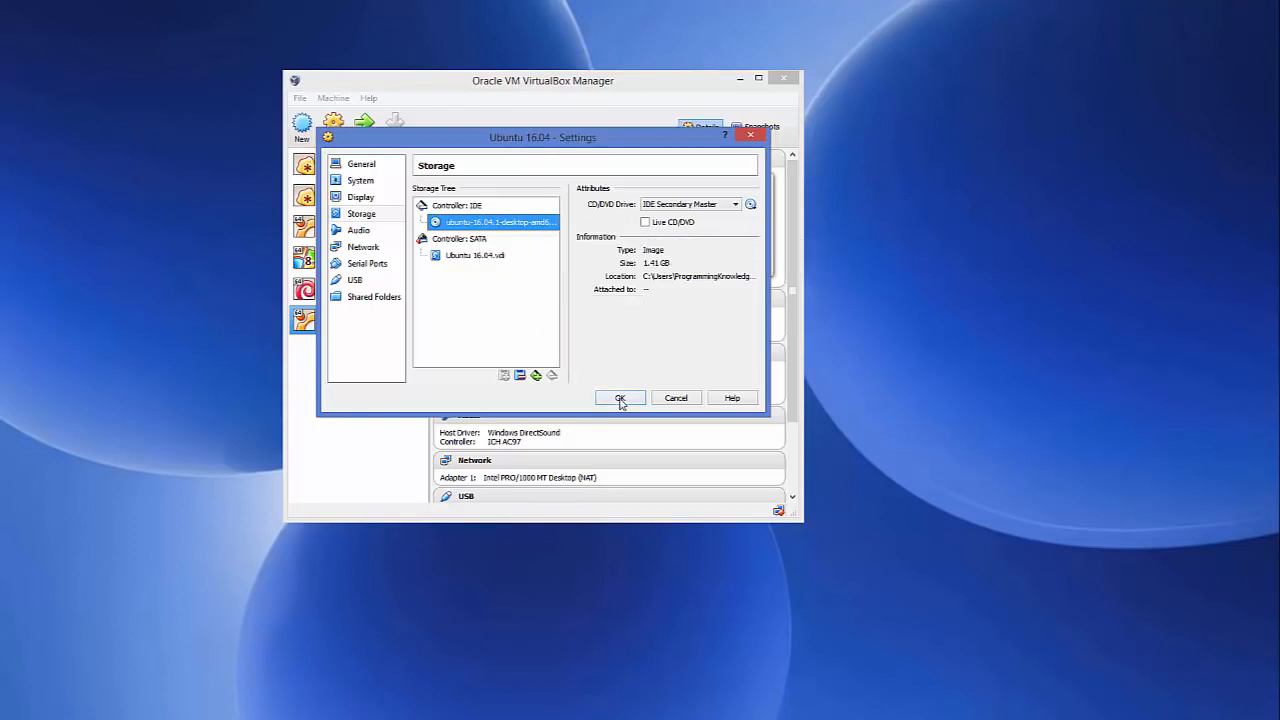
pyautogui.click(620, 398)
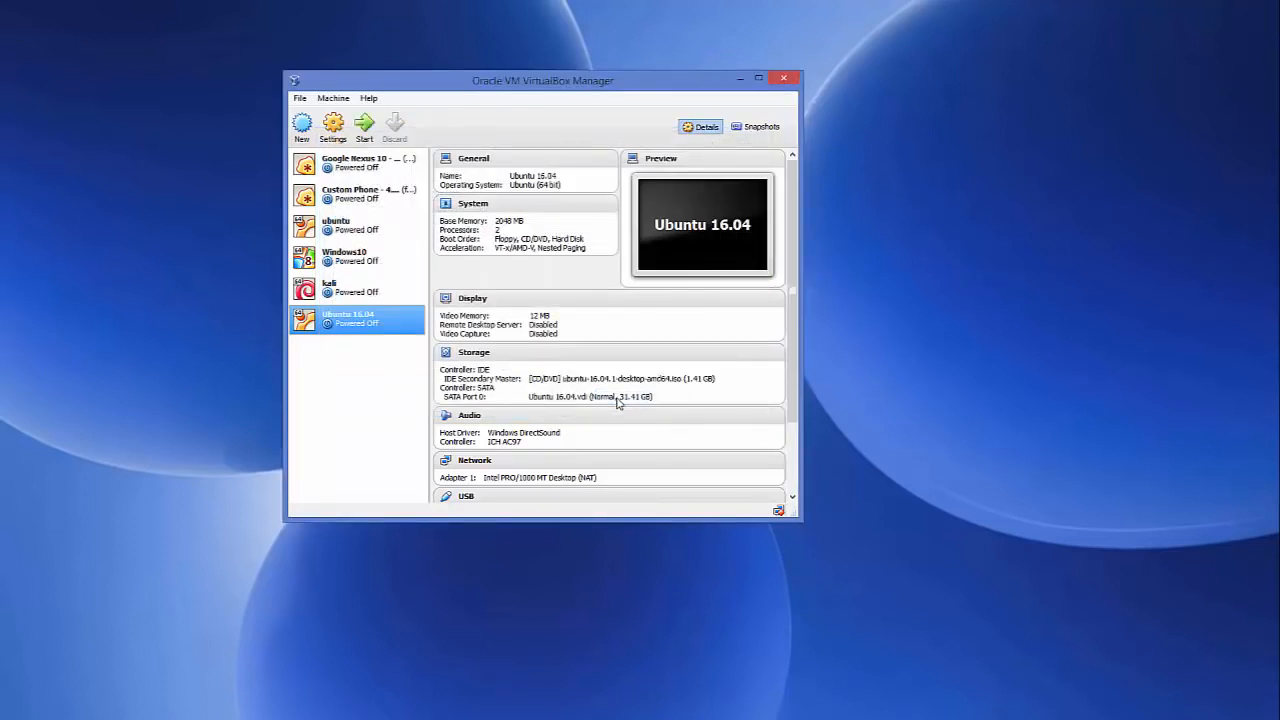
# - Launch the Ubuntu 16.04 VM from the toolbar Start button
pyautogui.rightClick(372, 326)
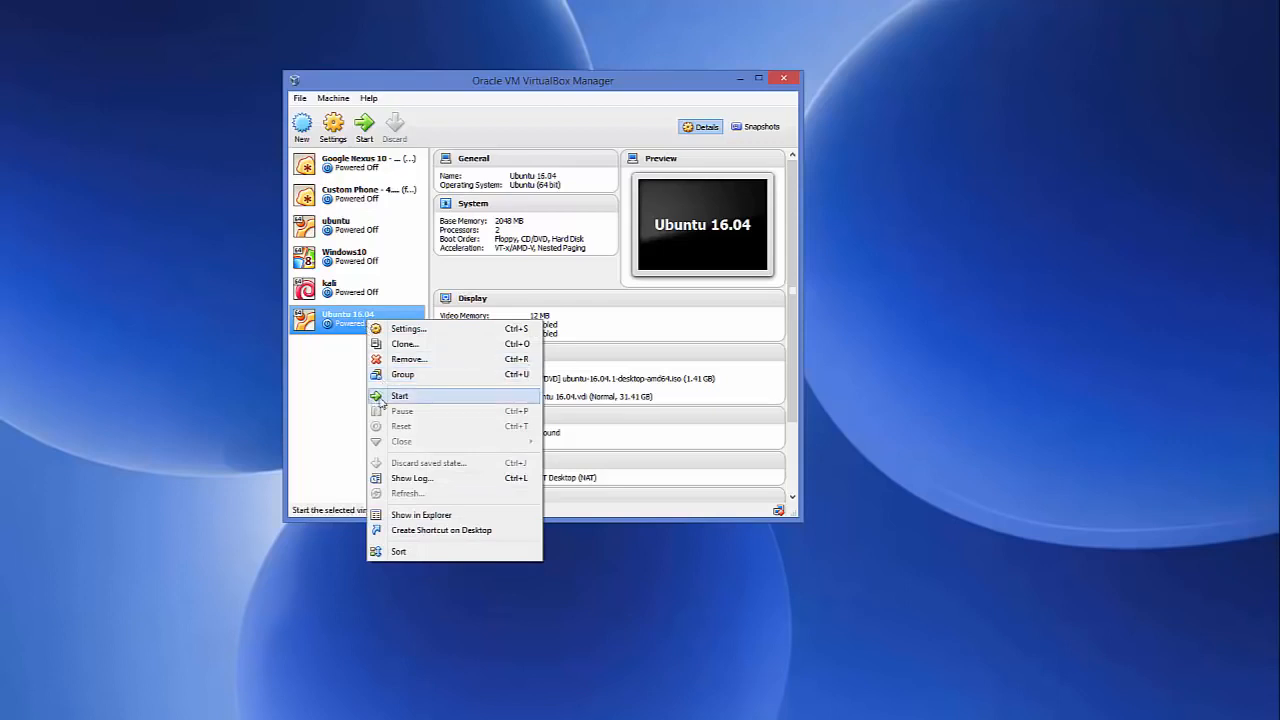
pyautogui.click(349, 330)
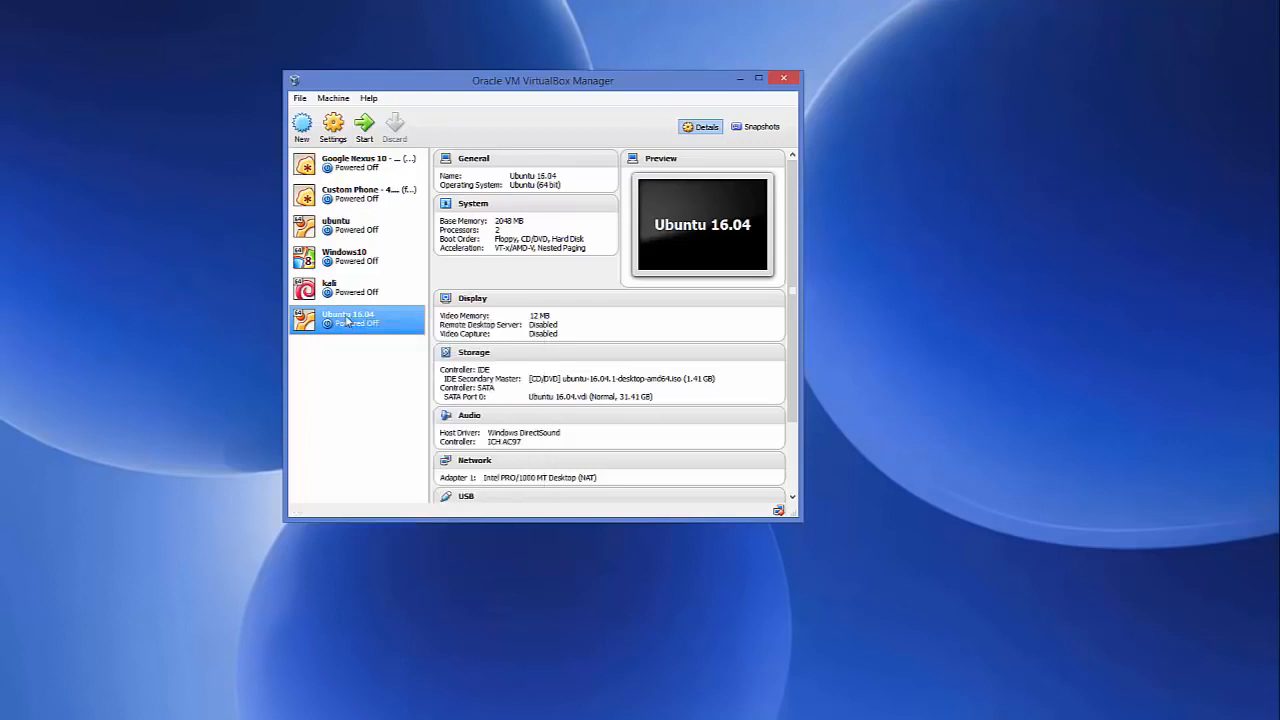
pyautogui.click(366, 125)
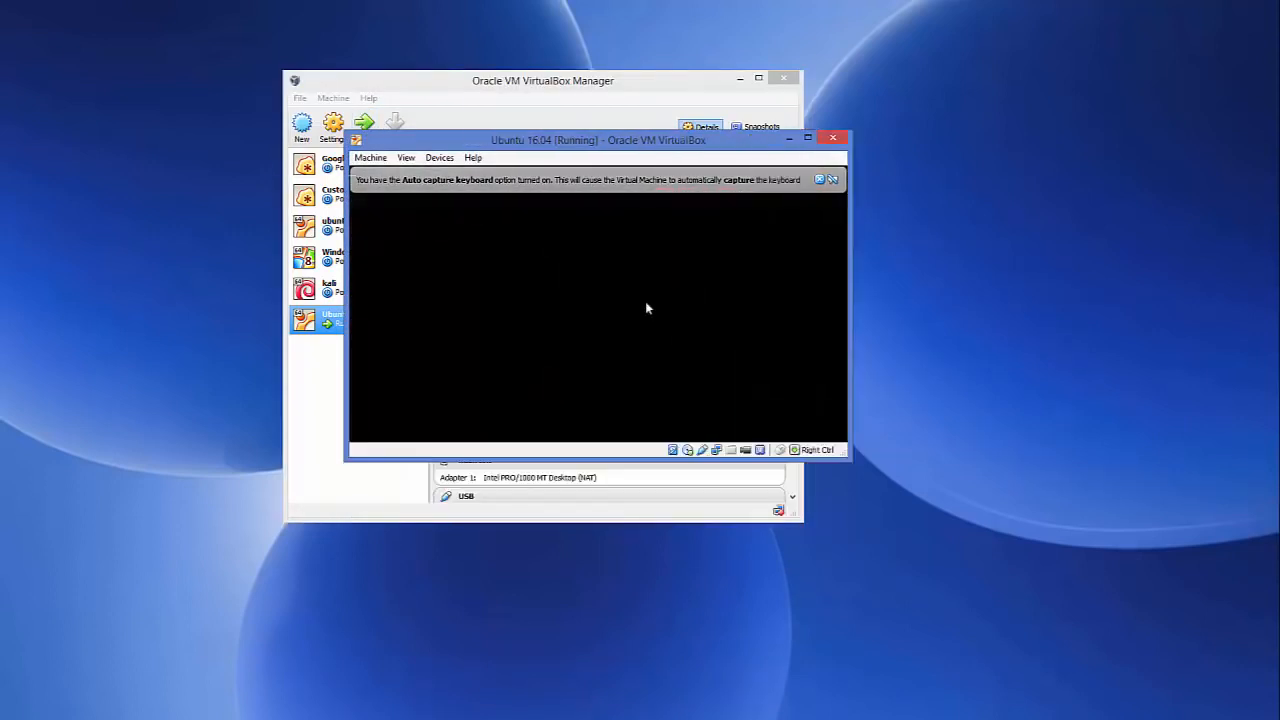
# - Dismiss the keyboard auto-capture and mouse pointer integration notices while the installer boots
pyautogui.click(762, 179)
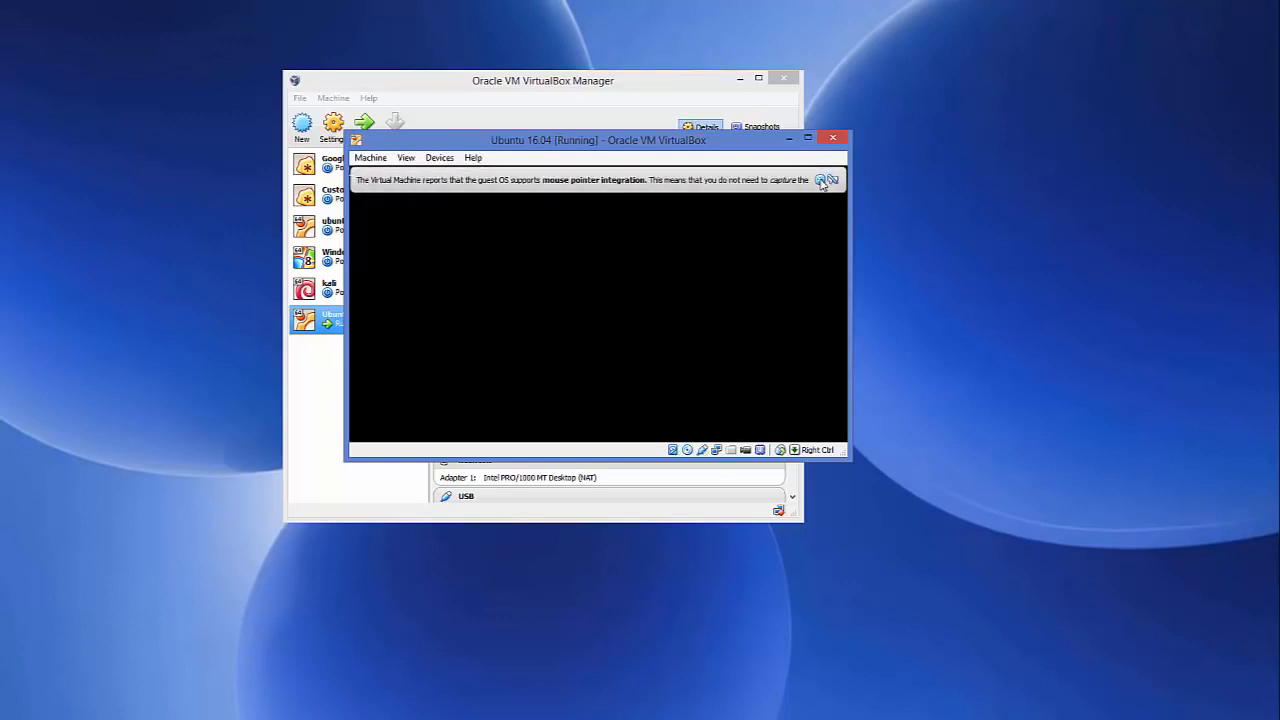
pyautogui.click(822, 179)
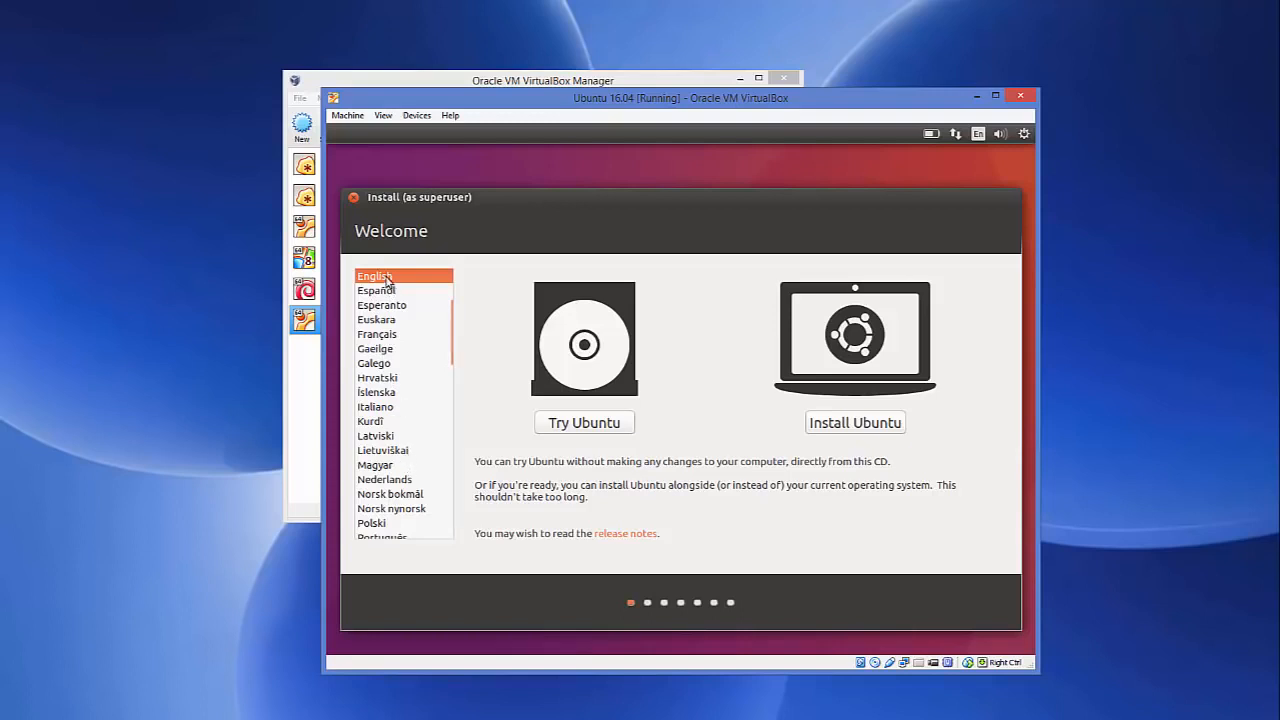
# - Choose Install Ubuntu on the installer's Welcome screen
pyautogui.click(855, 430)
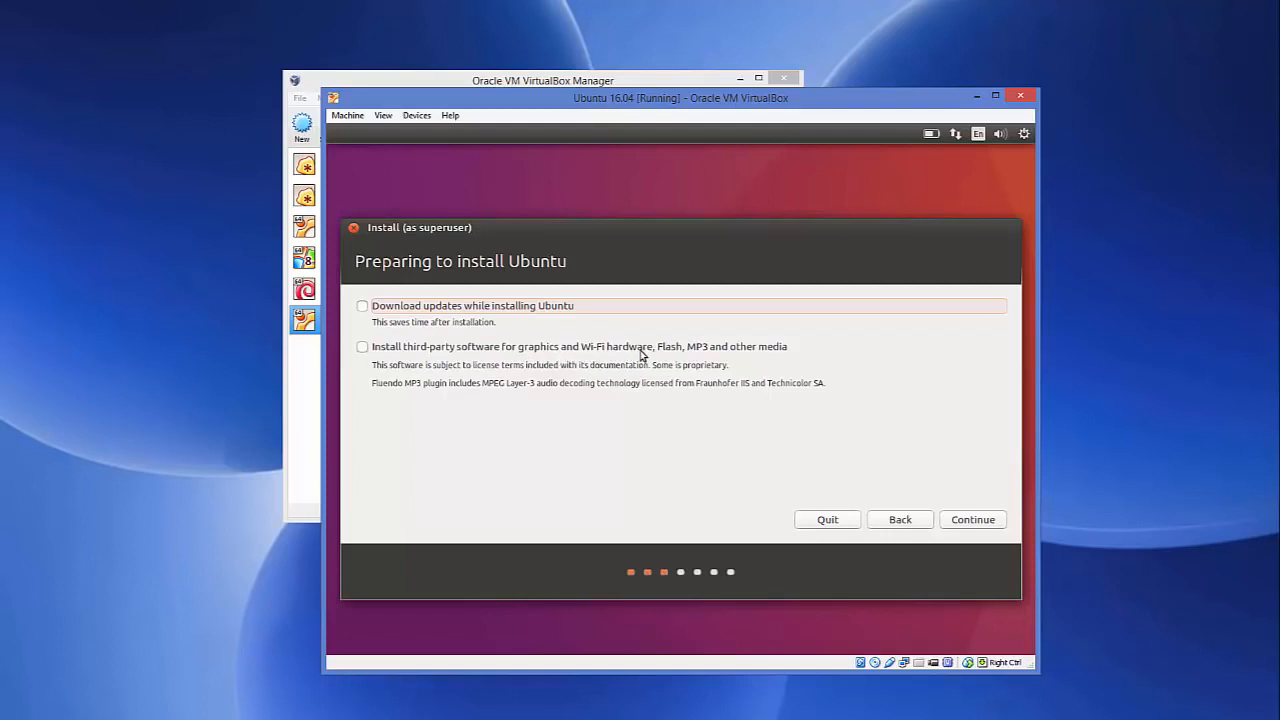
# - Enable downloading updates and installing third-party software, then continue
pyautogui.click(361, 307)
pyautogui.click(362, 347)
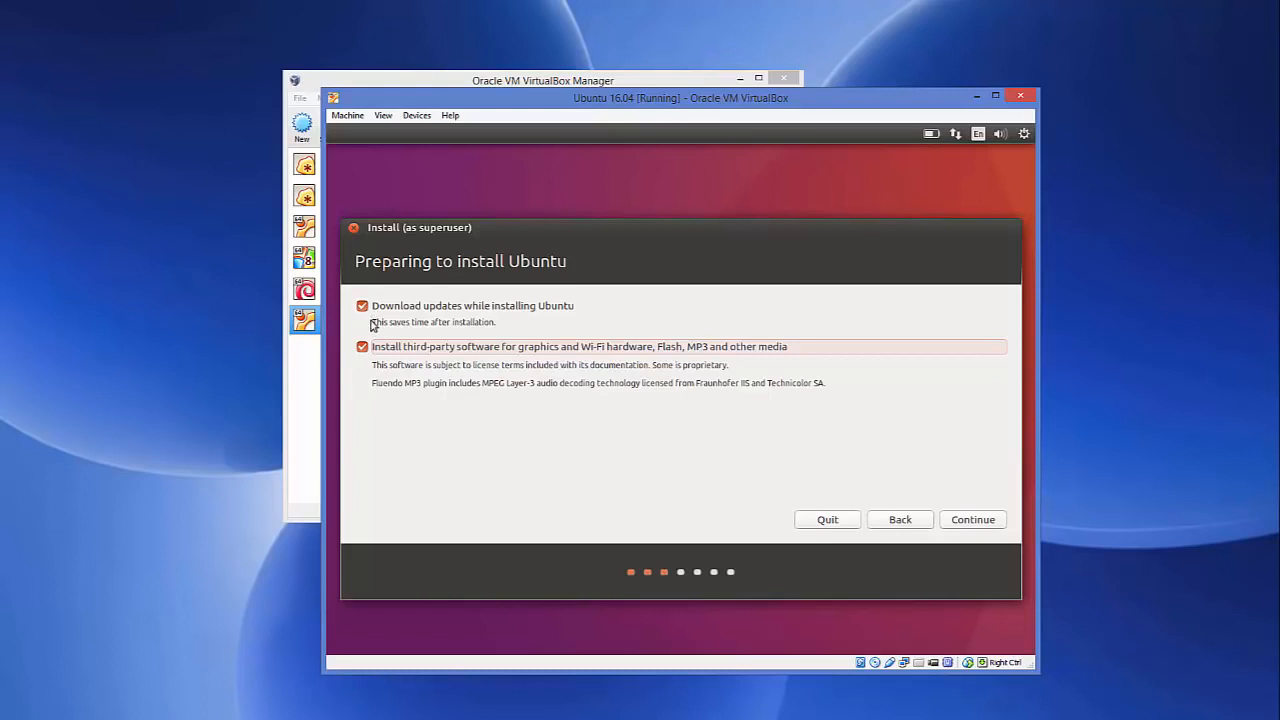
pyautogui.click(974, 522)
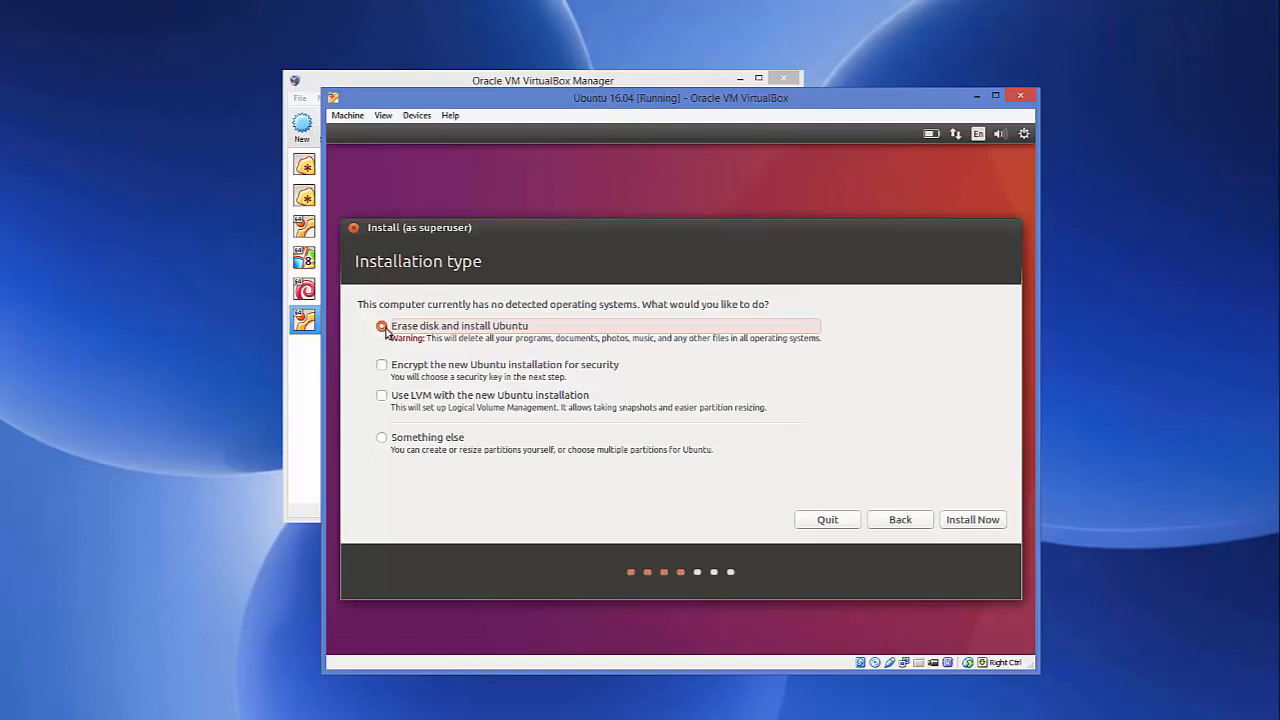
# - Install with 'Erase disk and install Ubuntu' and confirm writing the ext4 and swap partitions
pyautogui.click(963, 524)
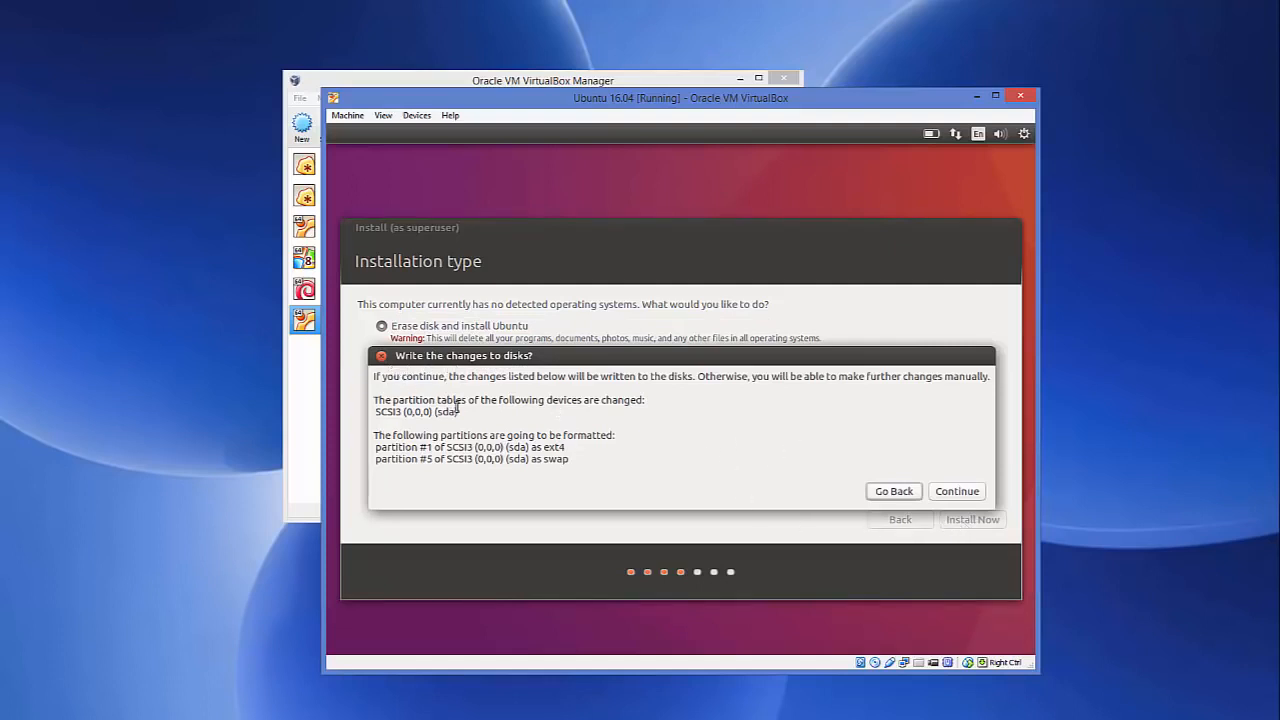
pyautogui.click(965, 491)
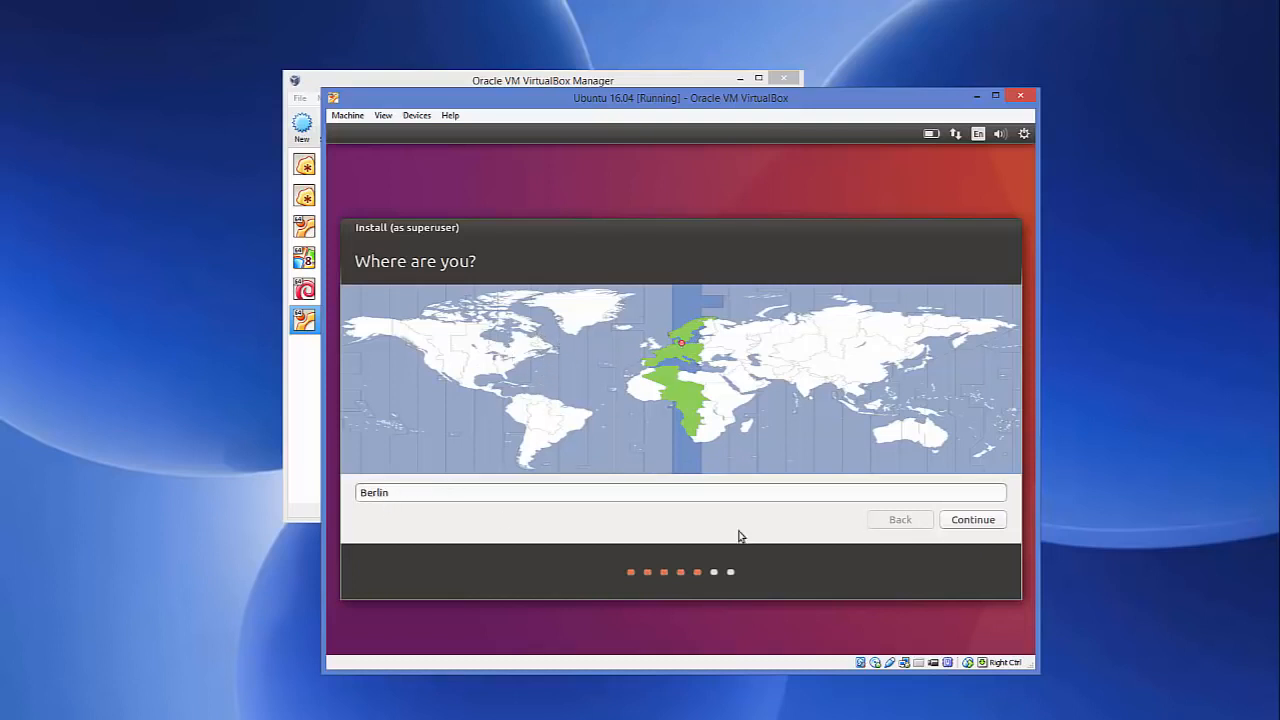
# - Accept Berlin as the location and continue to the keyboard layout page
pyautogui.click(982, 524)
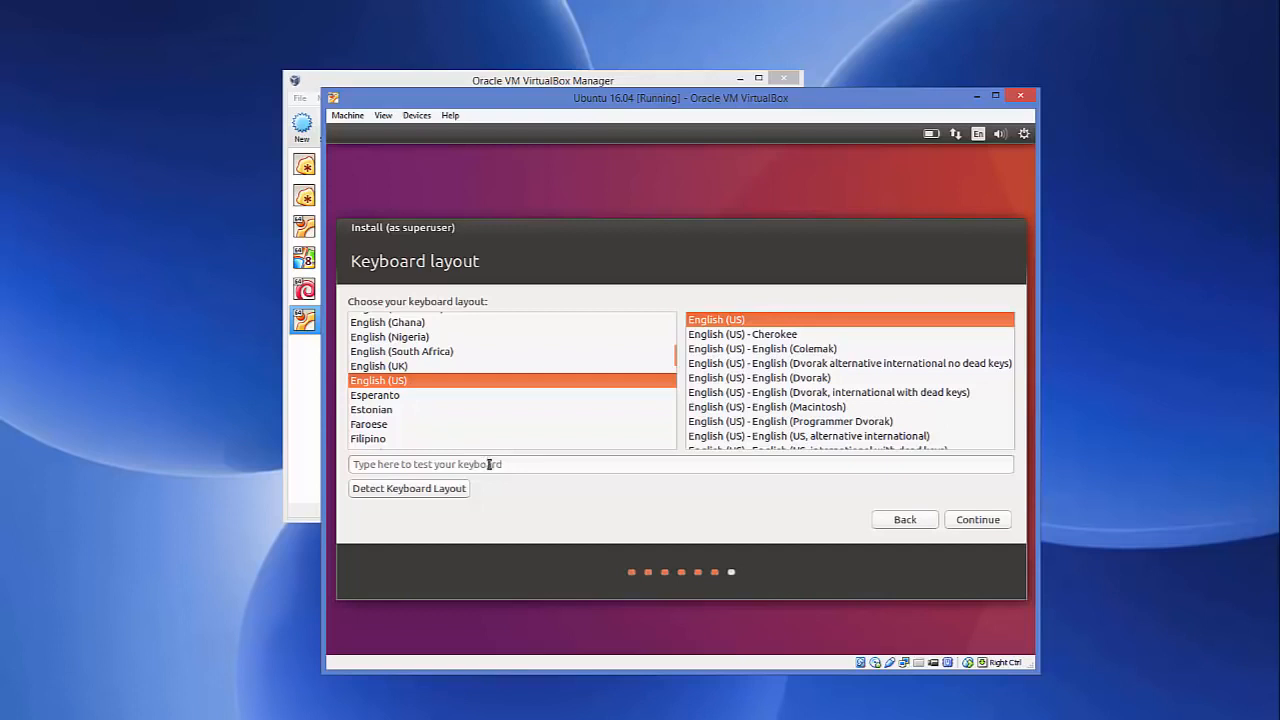
# - Pick German instead of Georgian in the keyboard layout list and continue
pyautogui.click(378, 411)
pyautogui.write('g')
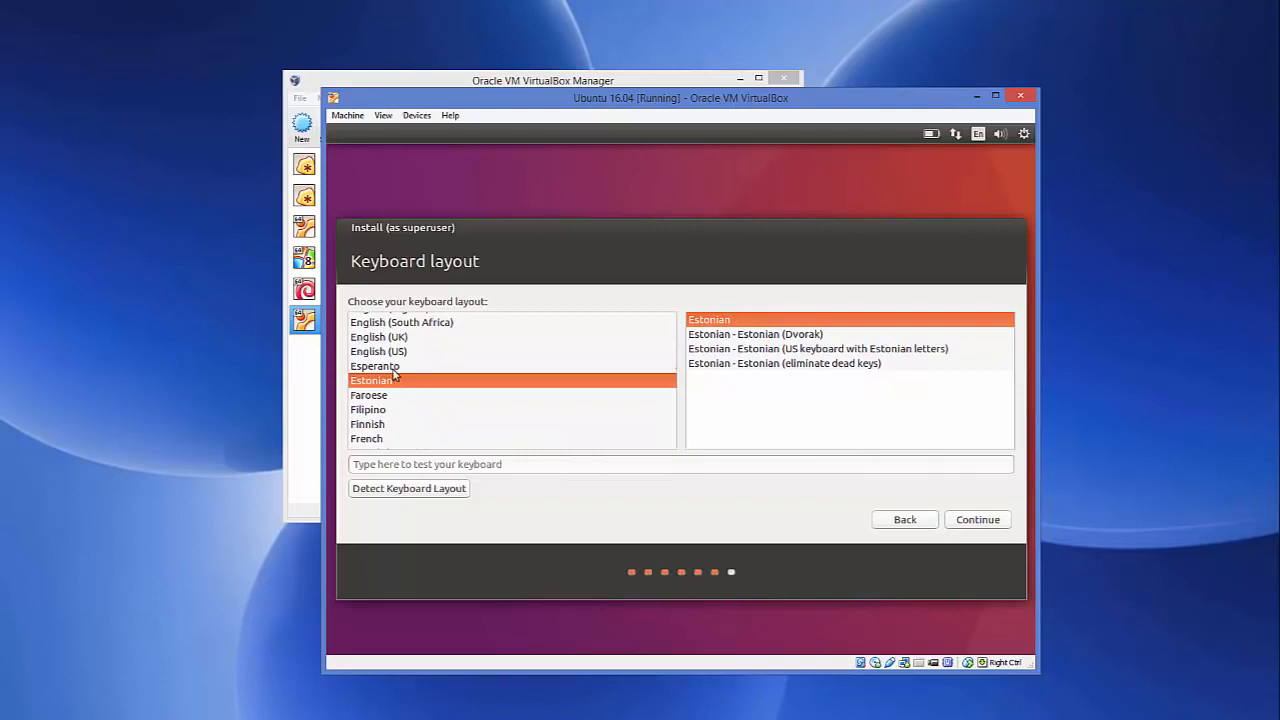
pyautogui.click(393, 368)
pyautogui.write('g')
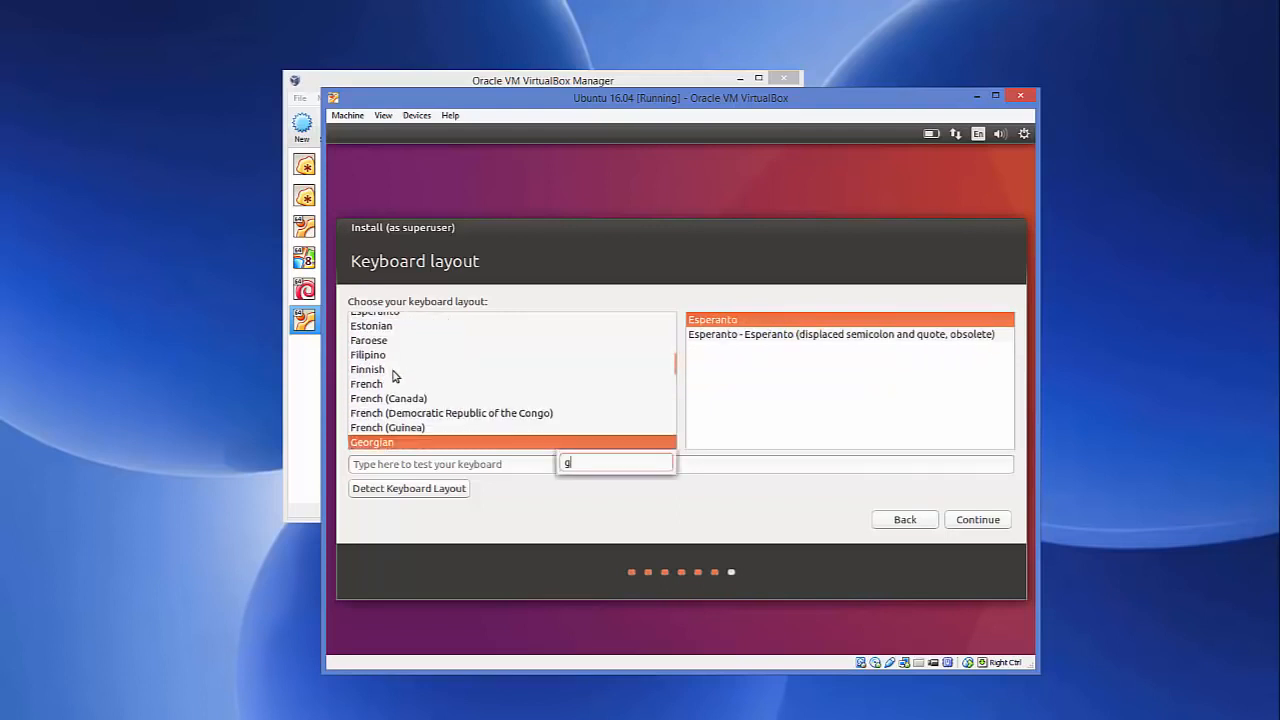
pyautogui.press('Down')
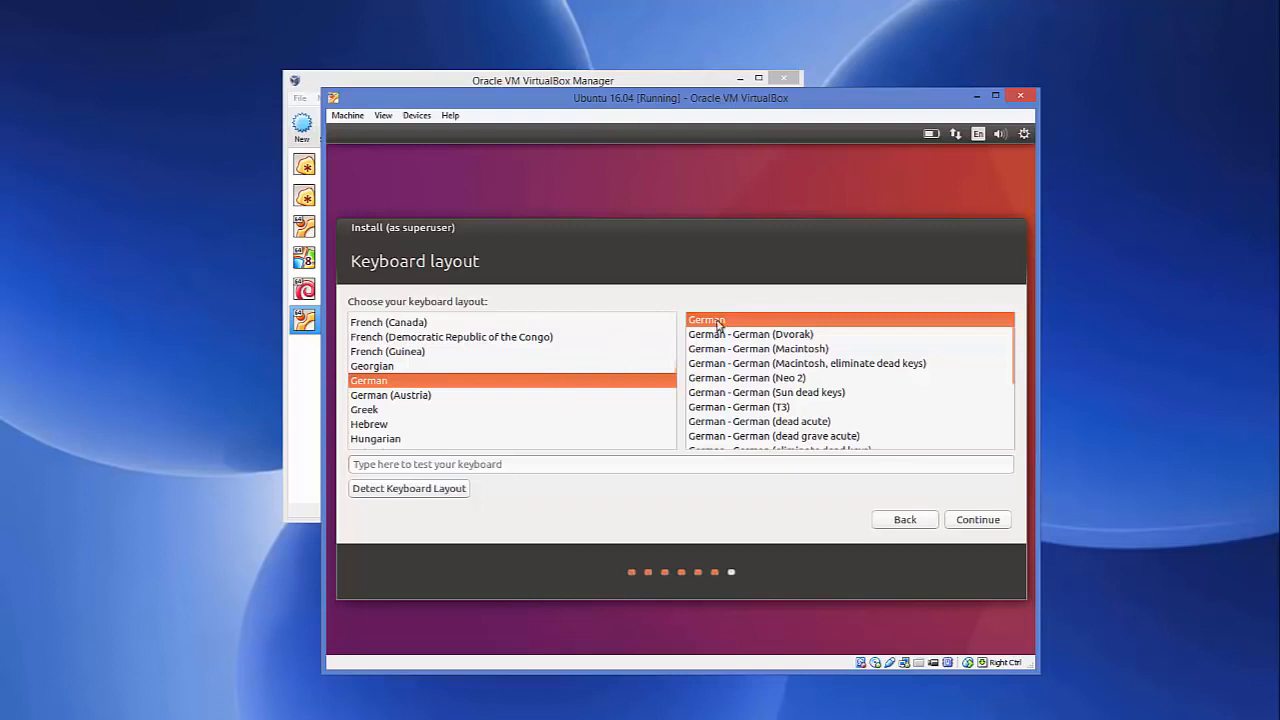
pyautogui.click(998, 521)
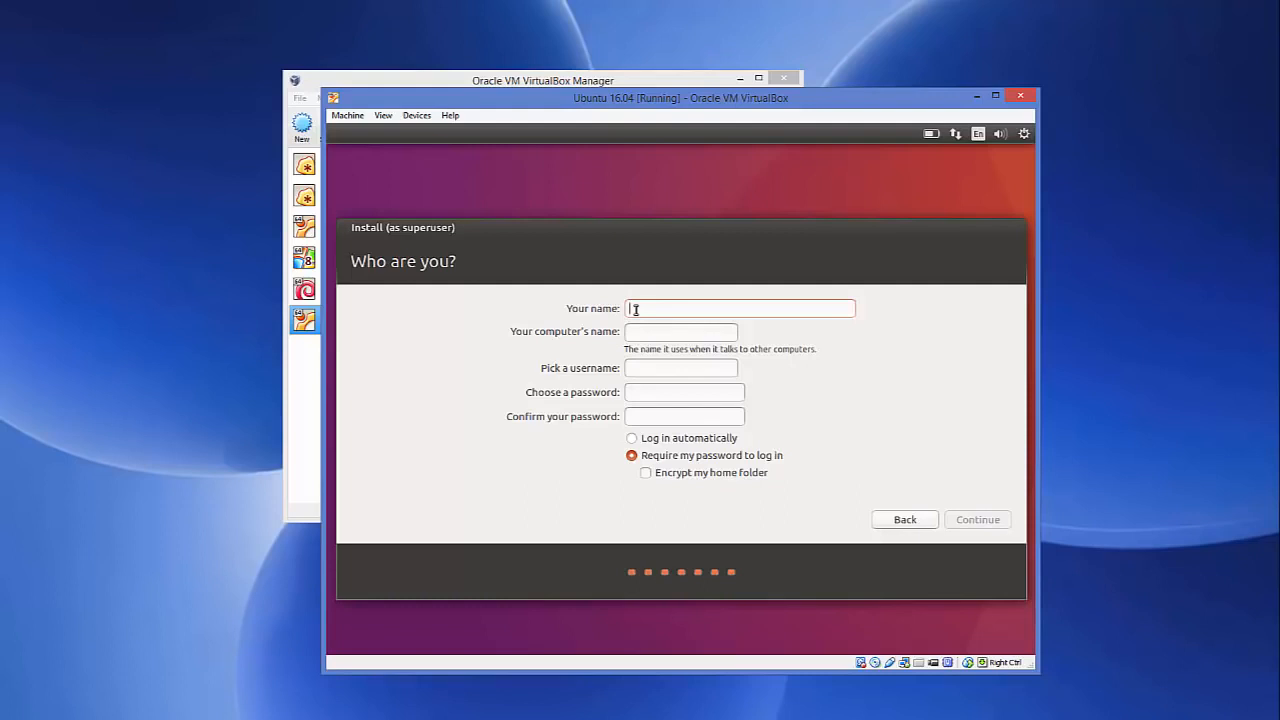
# - Enter the user's name, fix its spelling, and remove '-VirtualBox' from the computer name
pyautogui.write('cod')
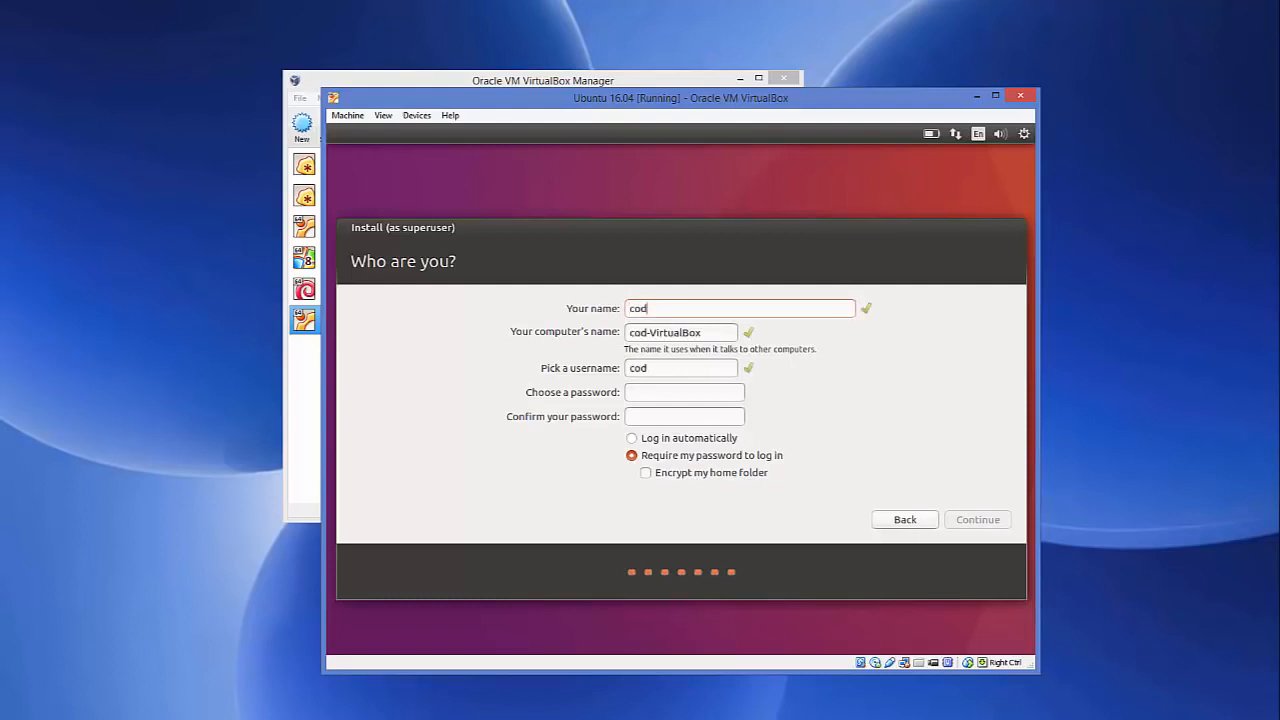
pyautogui.write('ebid')
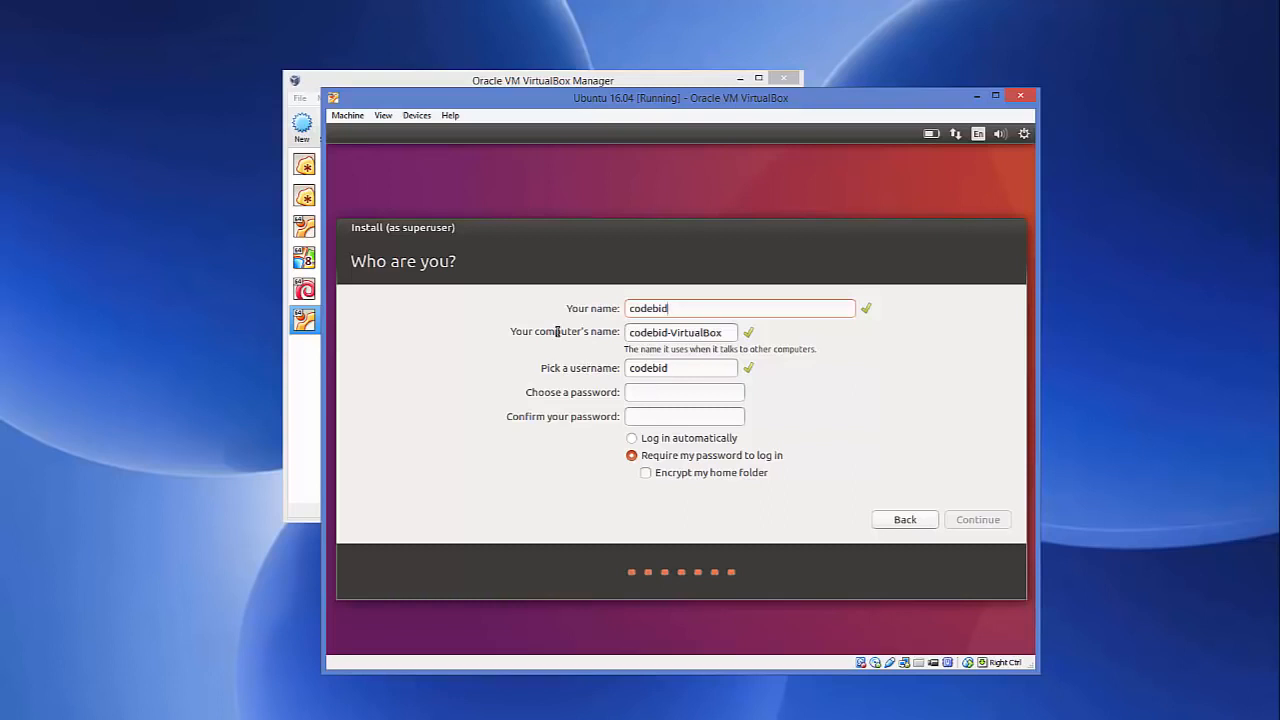
pyautogui.doubleClick(641, 333)
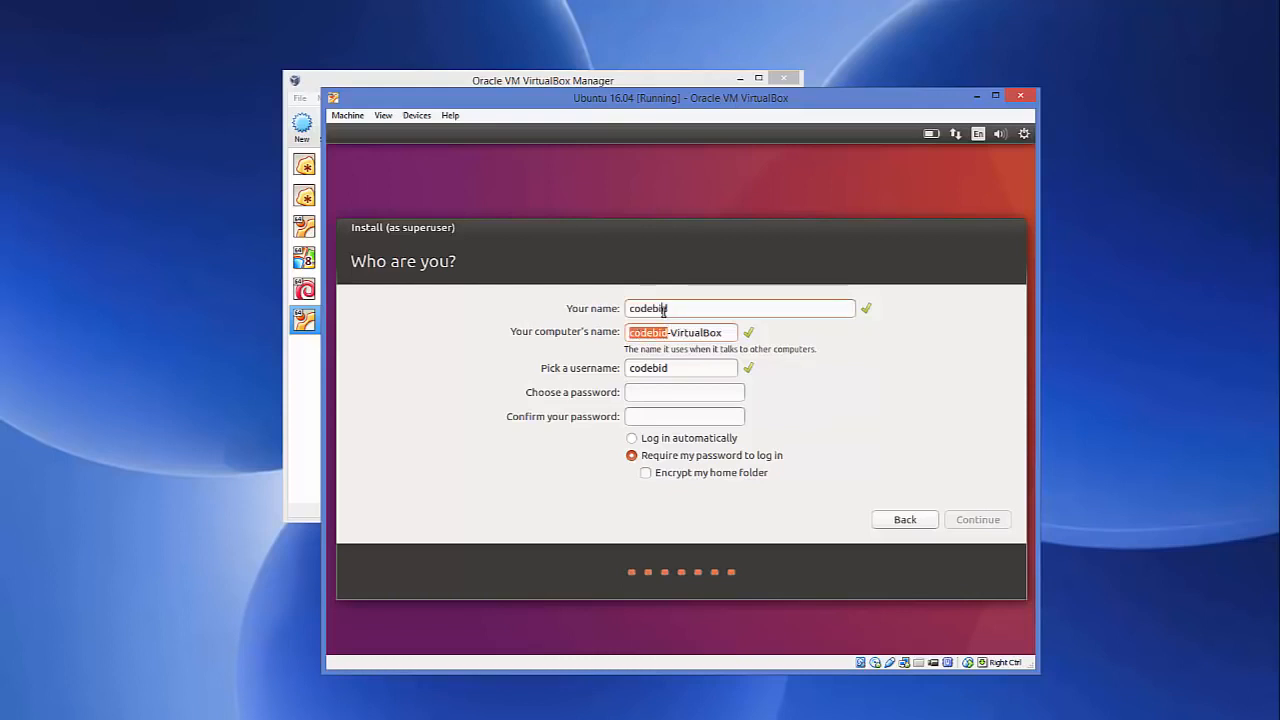
pyautogui.click(663, 316)
pyautogui.write('n')
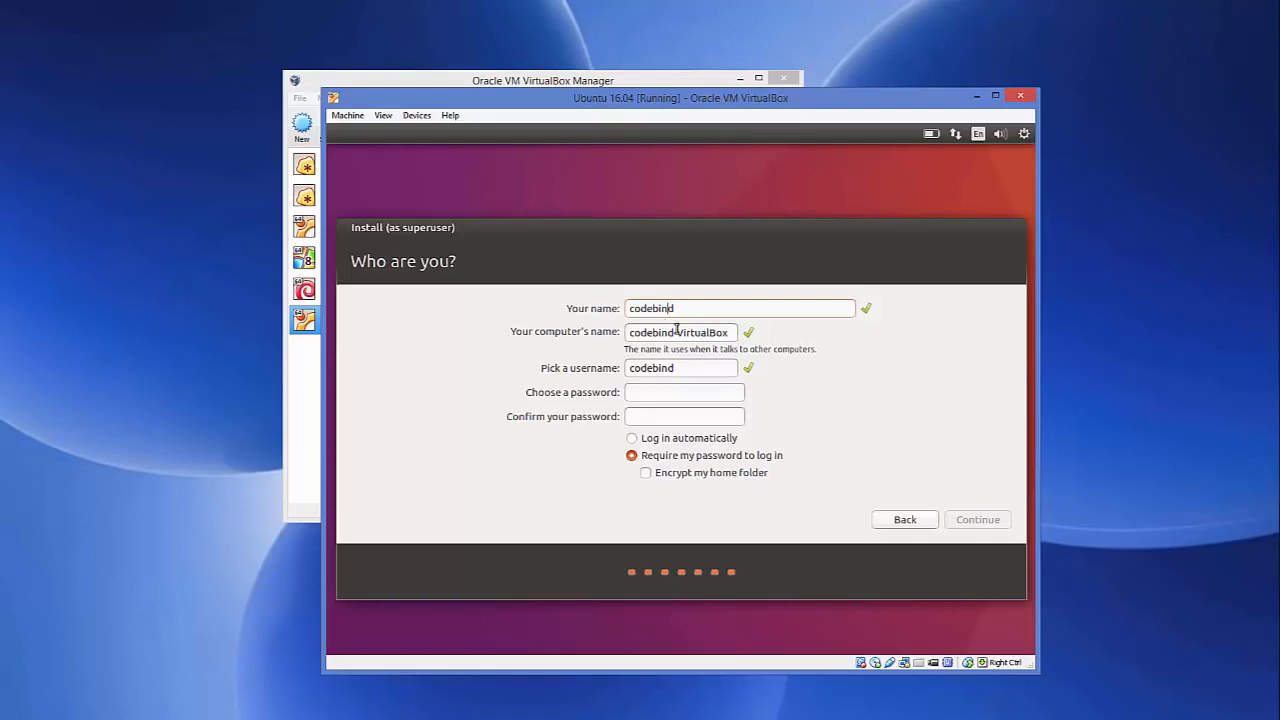
pyautogui.doubleClick(690, 334)
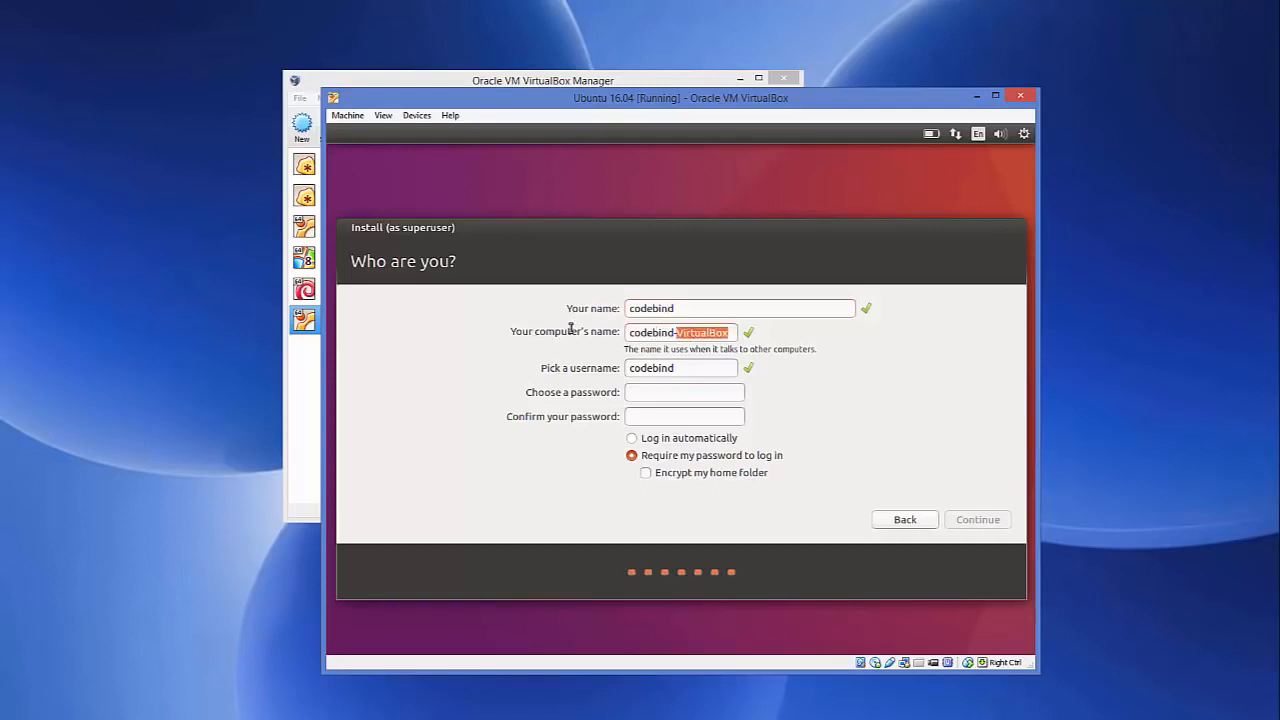
pyautogui.doubleClick(661, 335)
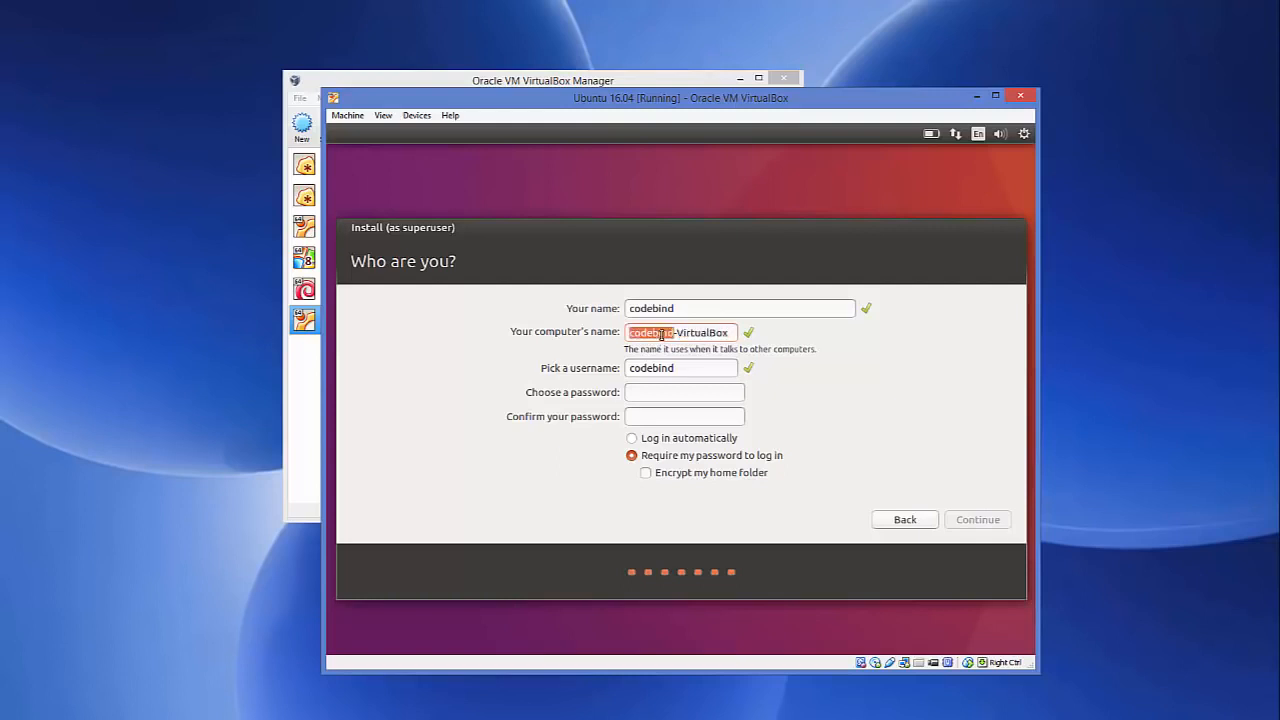
pyautogui.doubleClick(706, 334)
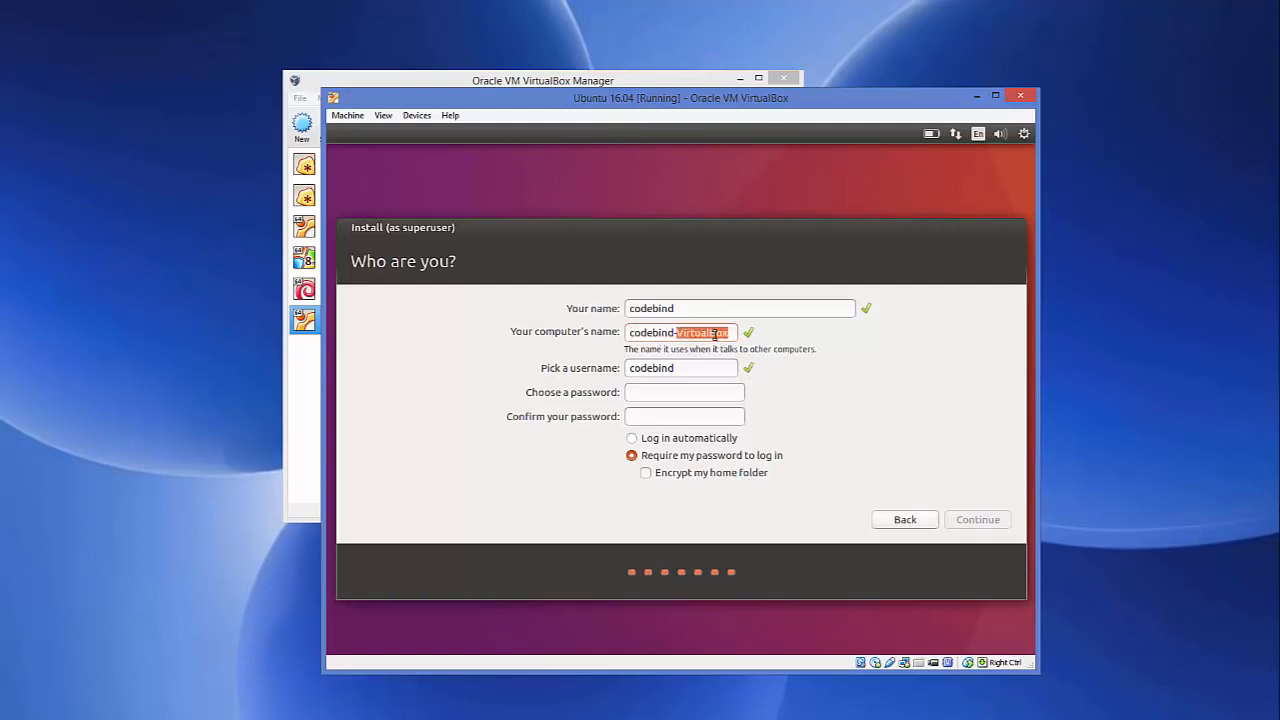
pyautogui.press('BackSpace')
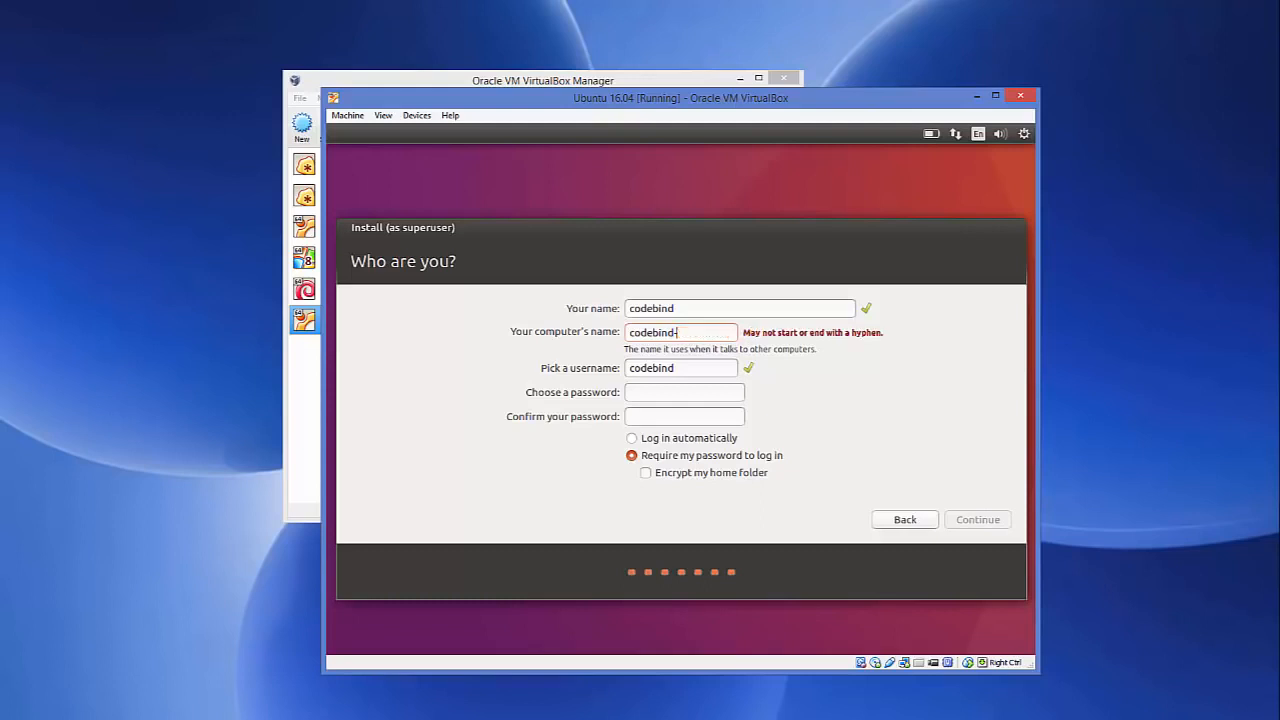
pyautogui.press('BackSpace')
pyautogui.doubleClick(651, 334)
# - Enter and confirm the account password, then submit the details to begin installing
pyautogui.click(662, 391)
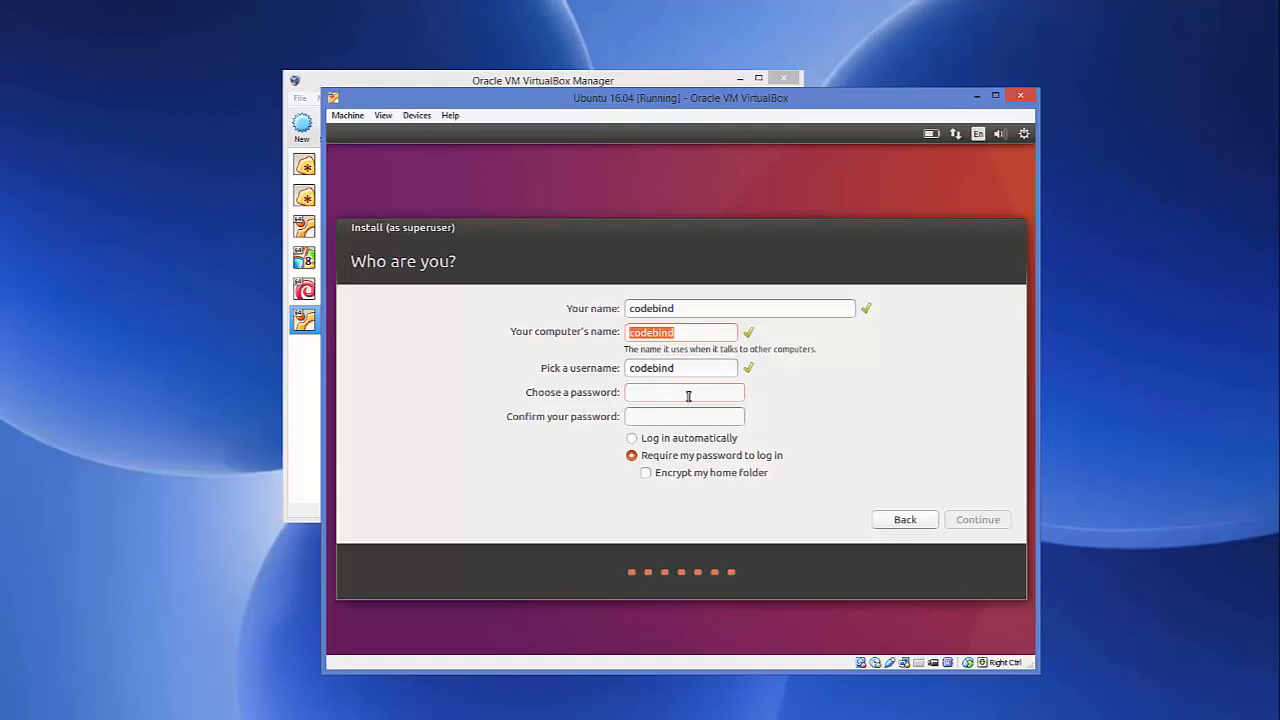
pyautogui.write('123456')
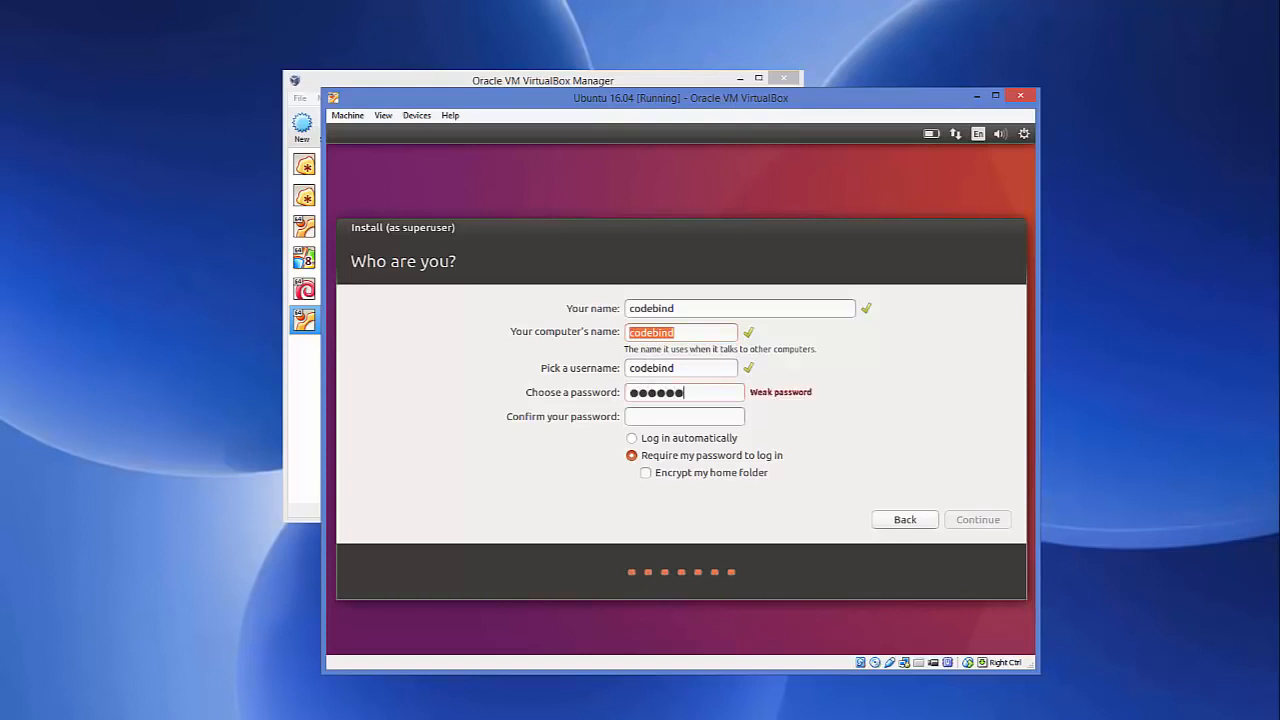
pyautogui.click(717, 416)
pyautogui.write('123456')
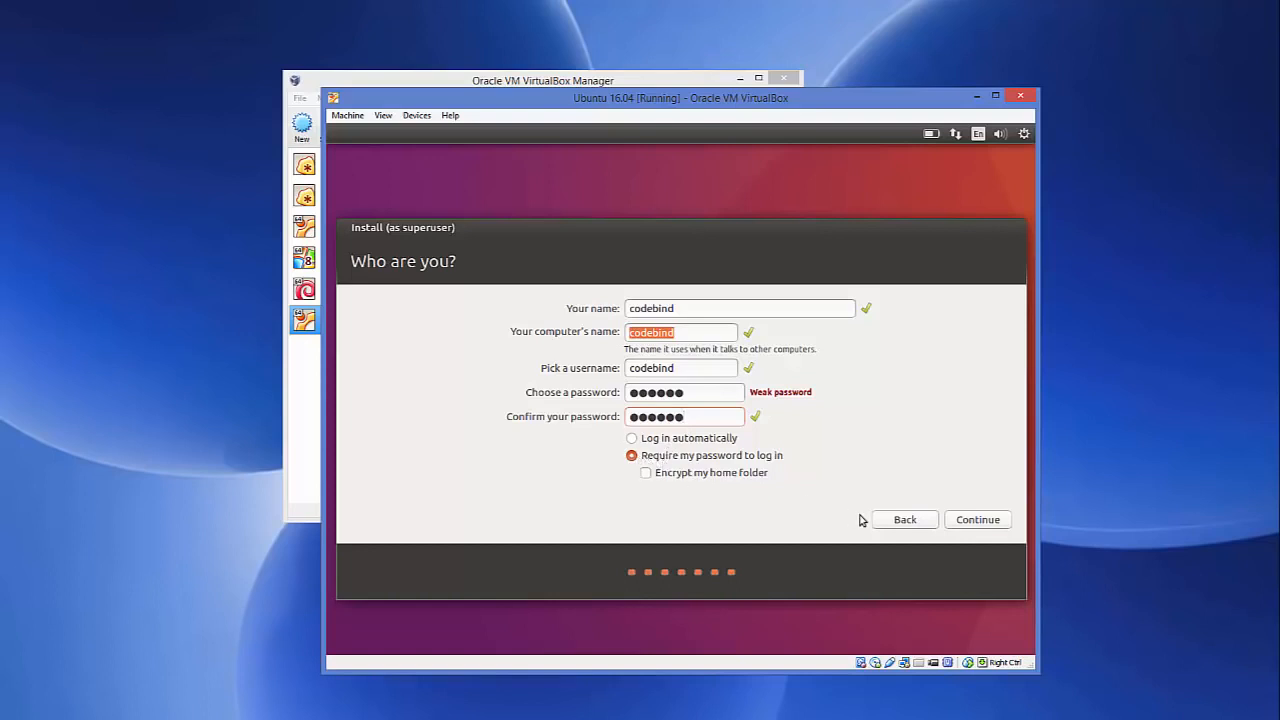
pyautogui.click(975, 520)
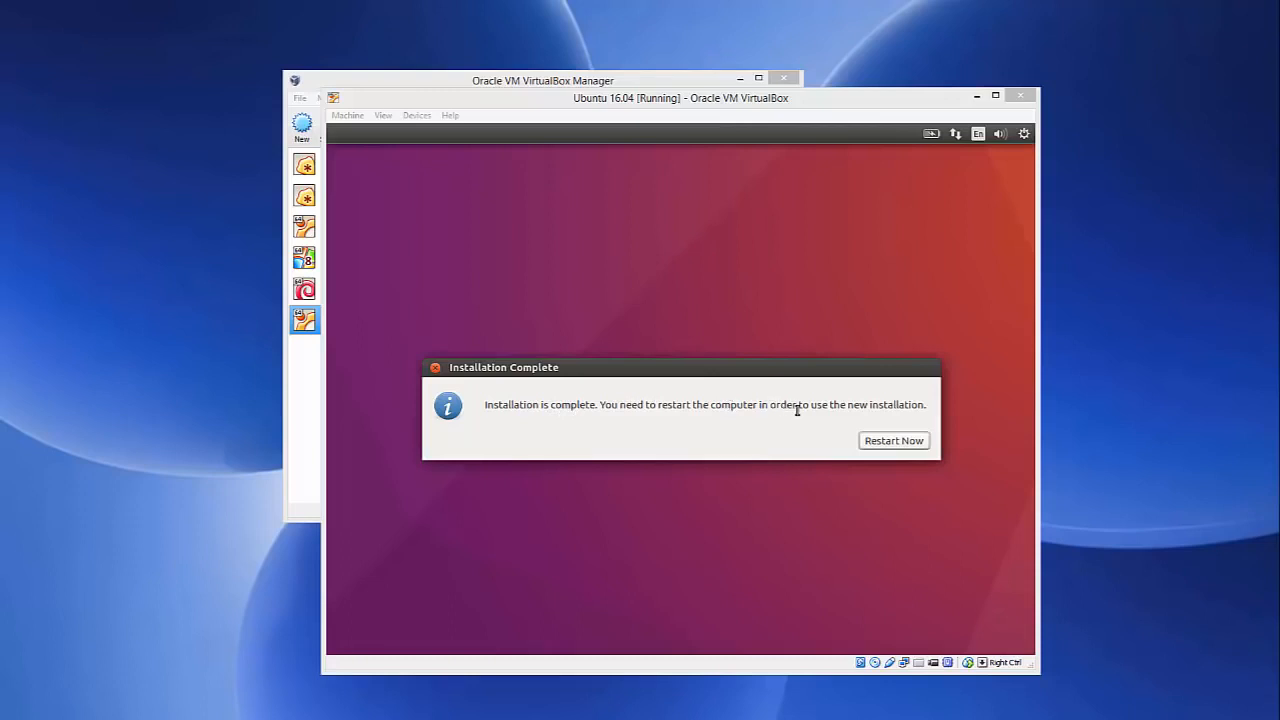
# - Choose Restart Now once the Installation Complete notice appears
pyautogui.click(885, 442)
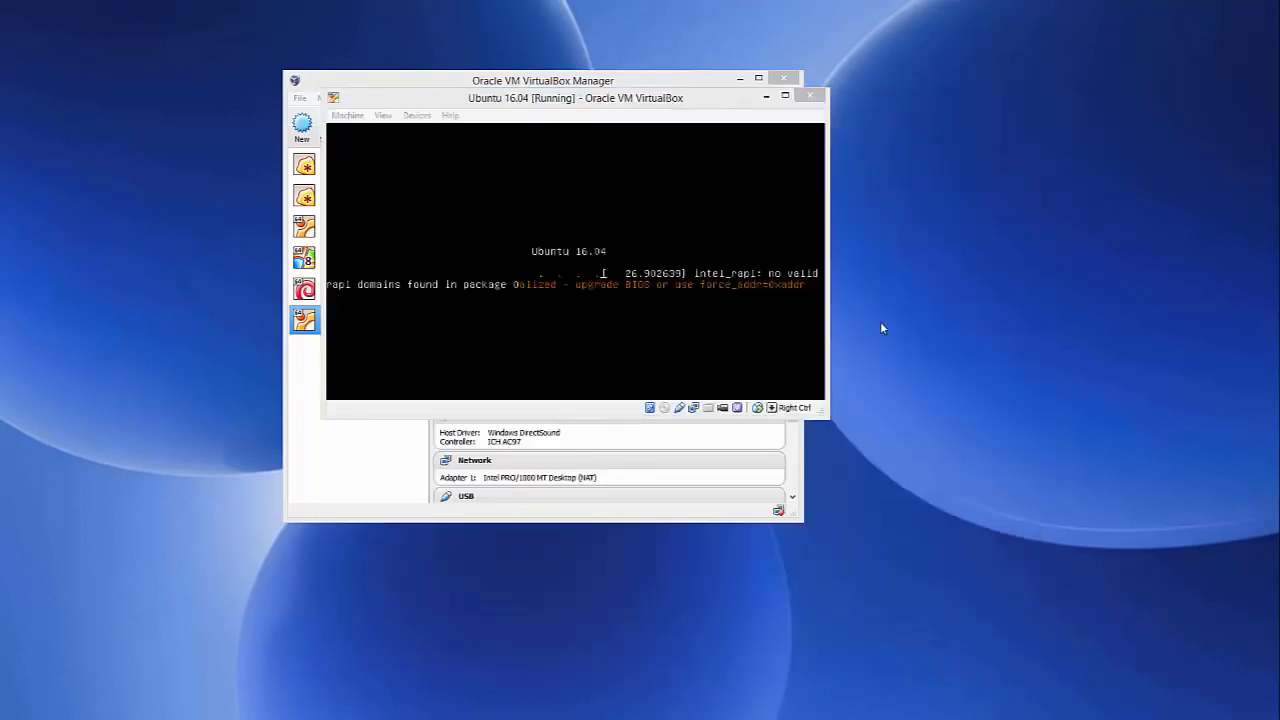
# - Power off the Ubuntu 16.04 VM by closing its window, then start it again
pyautogui.click(810, 97)
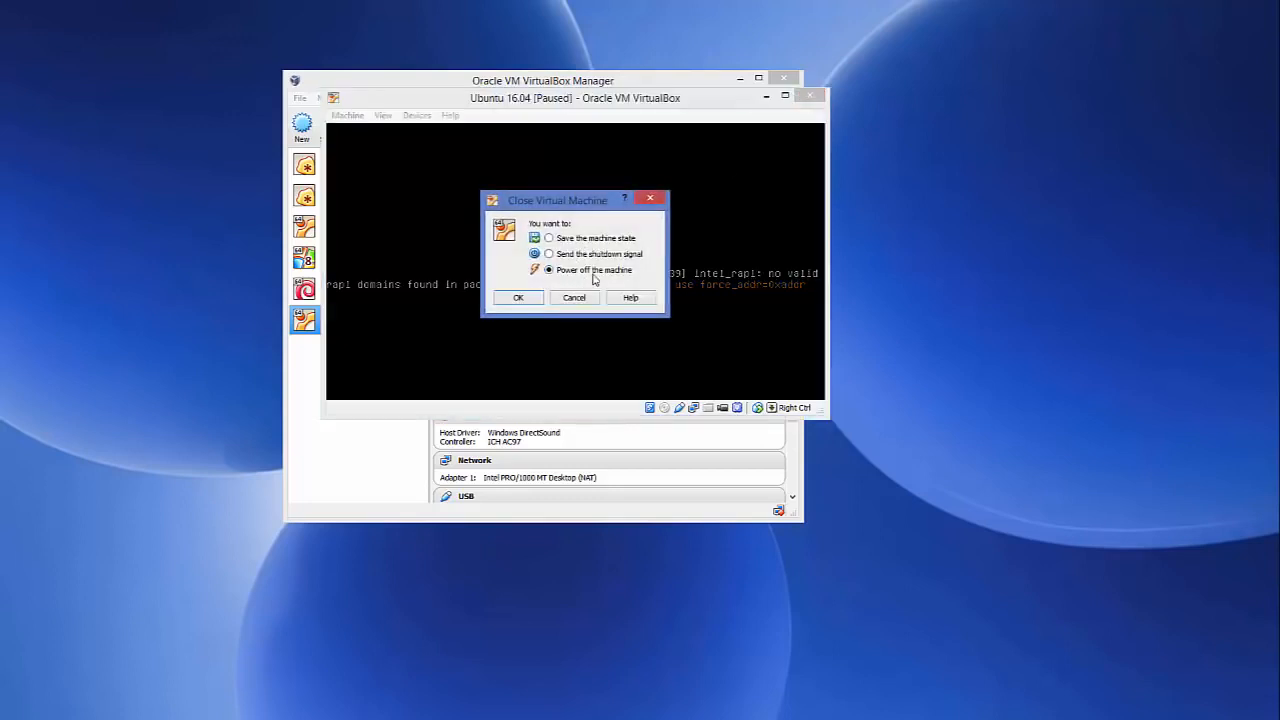
pyautogui.click(533, 302)
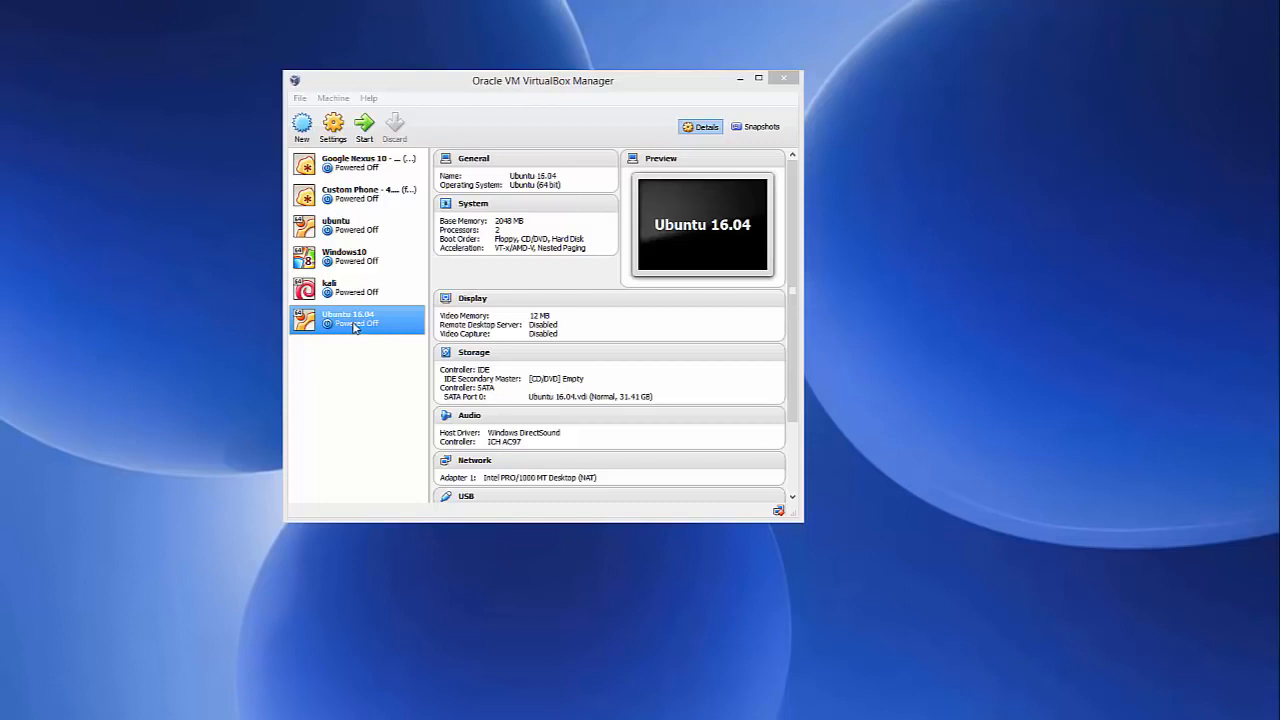
pyautogui.click(365, 134)
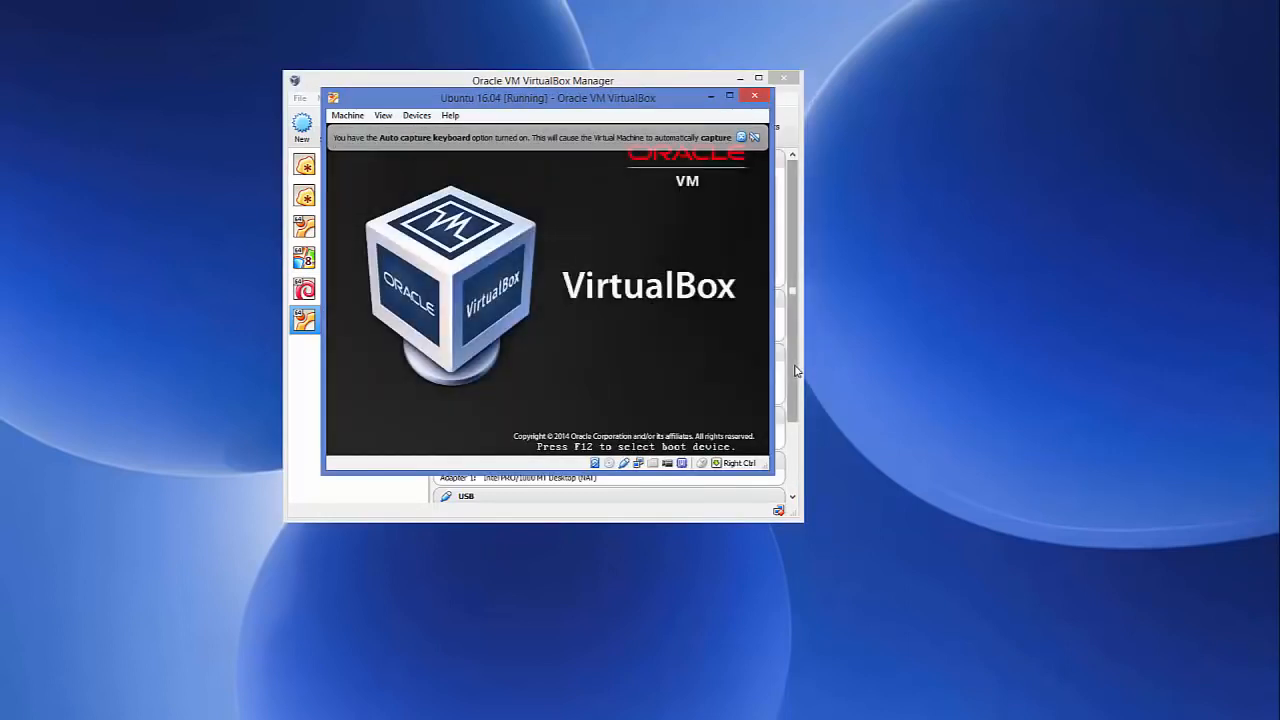
# - Dismiss the auto-capture notice, reposition the VM window, and log in with the account password
pyautogui.click(754, 137)
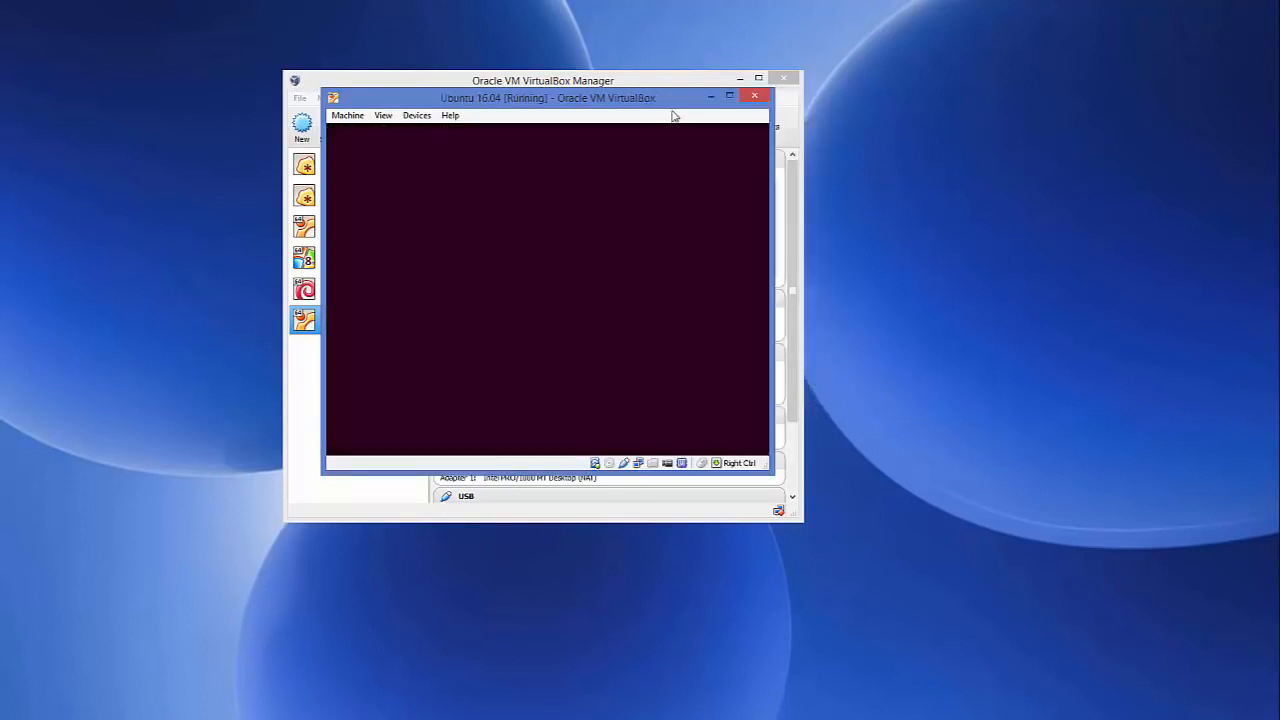
pyautogui.moveTo(677, 103); pyautogui.dragTo(742, 118)
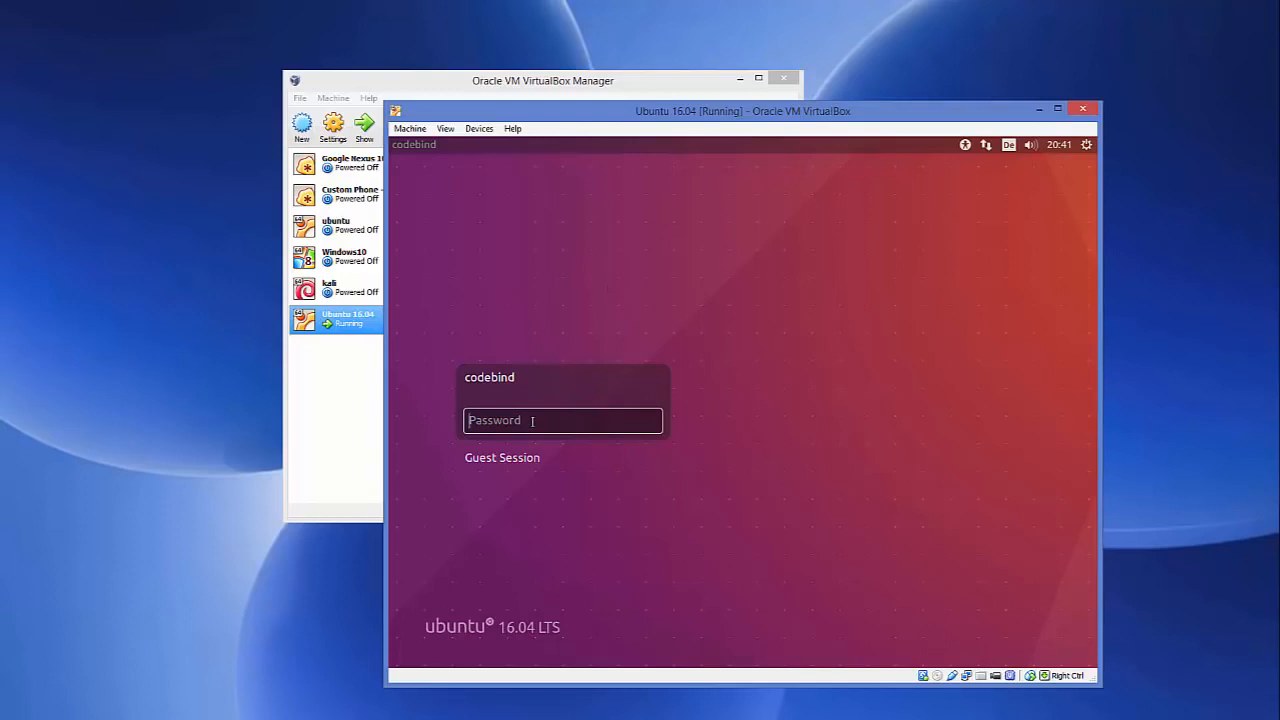
pyautogui.write('••••••')
pyautogui.press('Return')
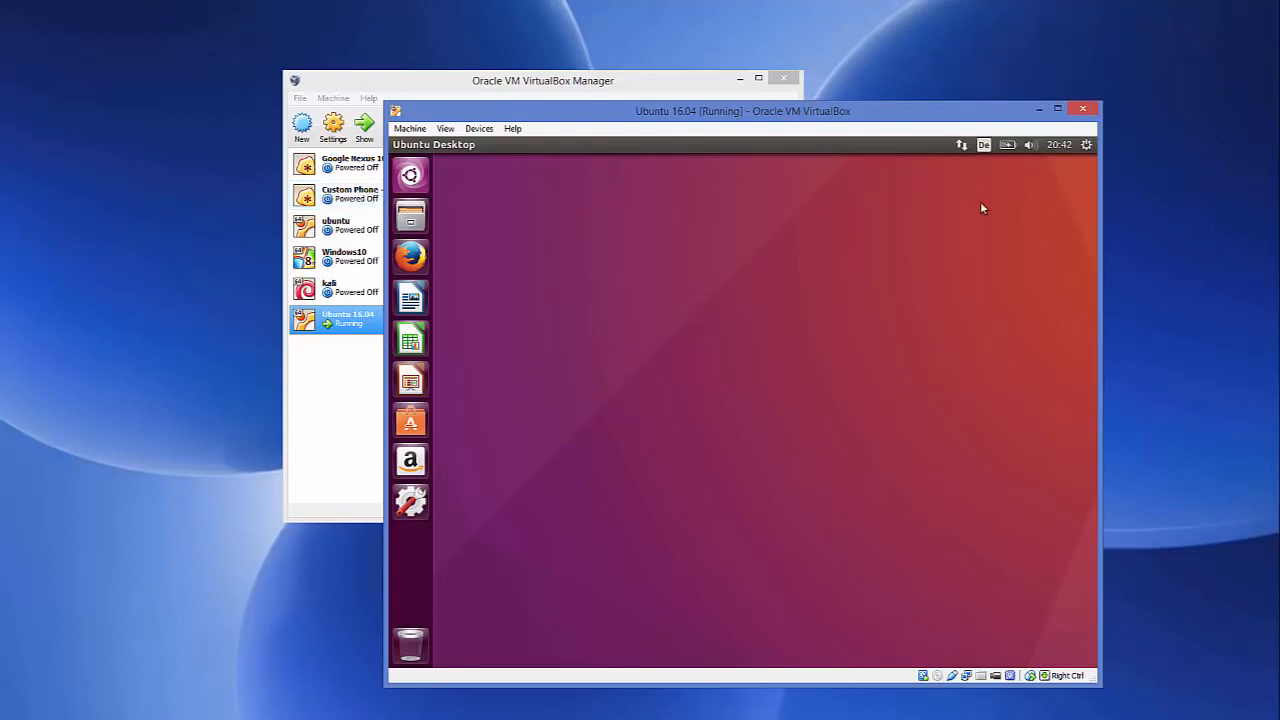
pyautogui.click(1087, 147)
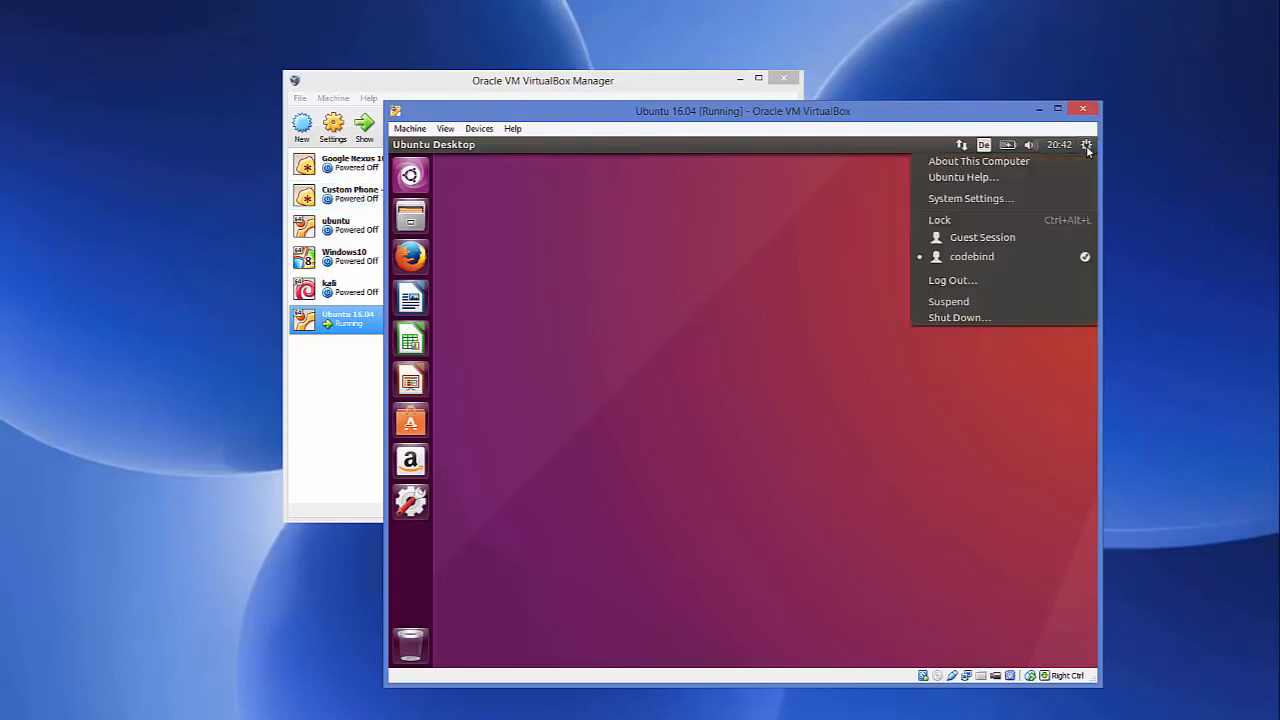
pyautogui.click(953, 165)
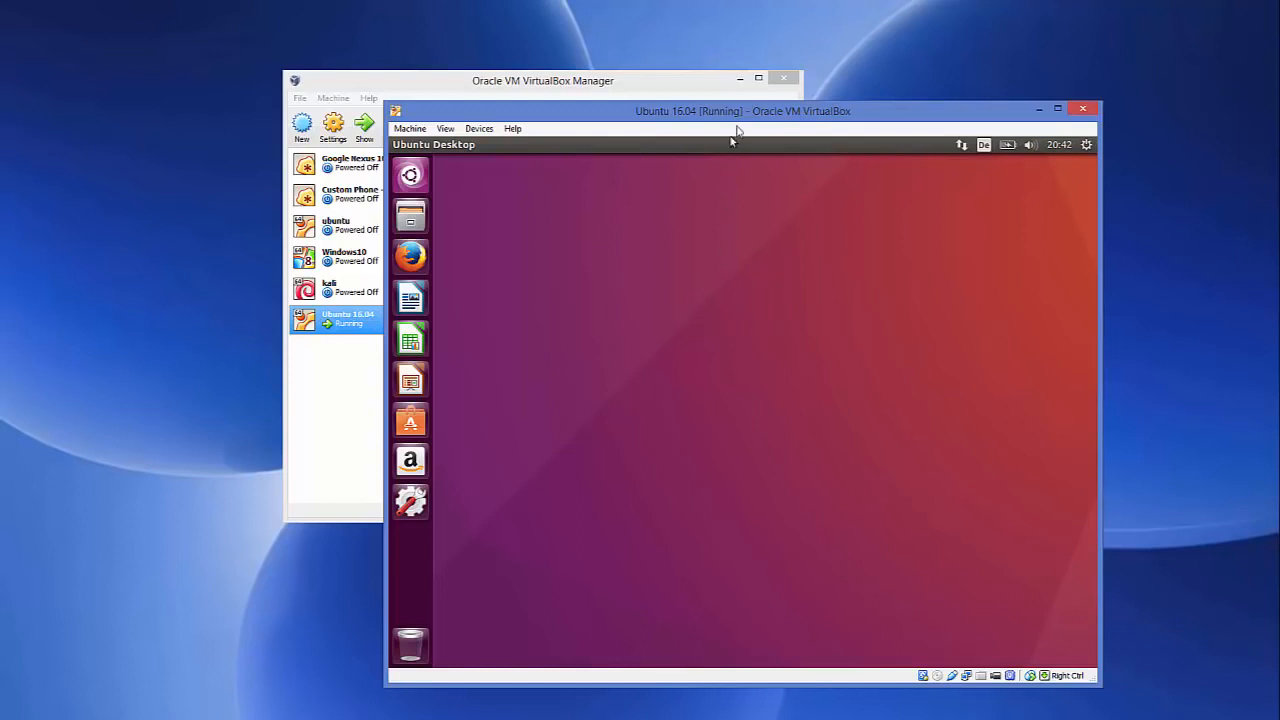
pyautogui.moveTo(745, 117); pyautogui.dragTo(685, 94)
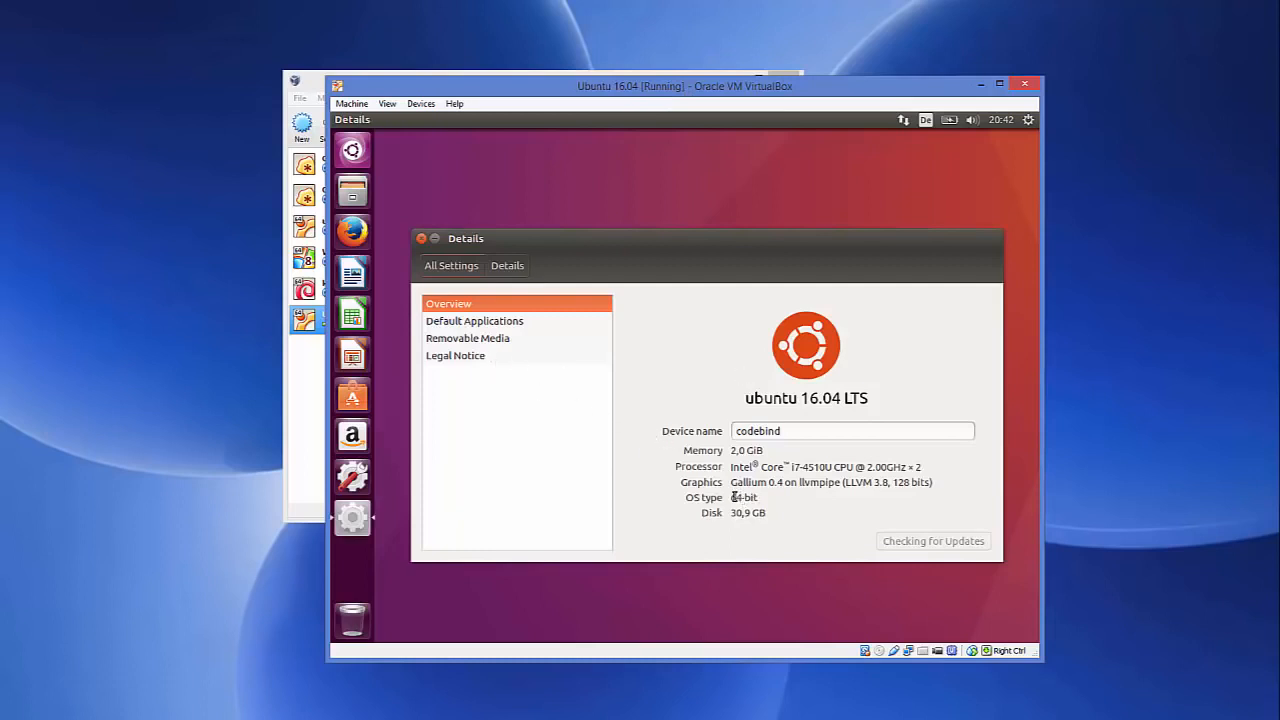
pyautogui.moveTo(768, 514); pyautogui.dragTo(733, 510)
pyautogui.moveTo(765, 451); pyautogui.dragTo(729, 446)
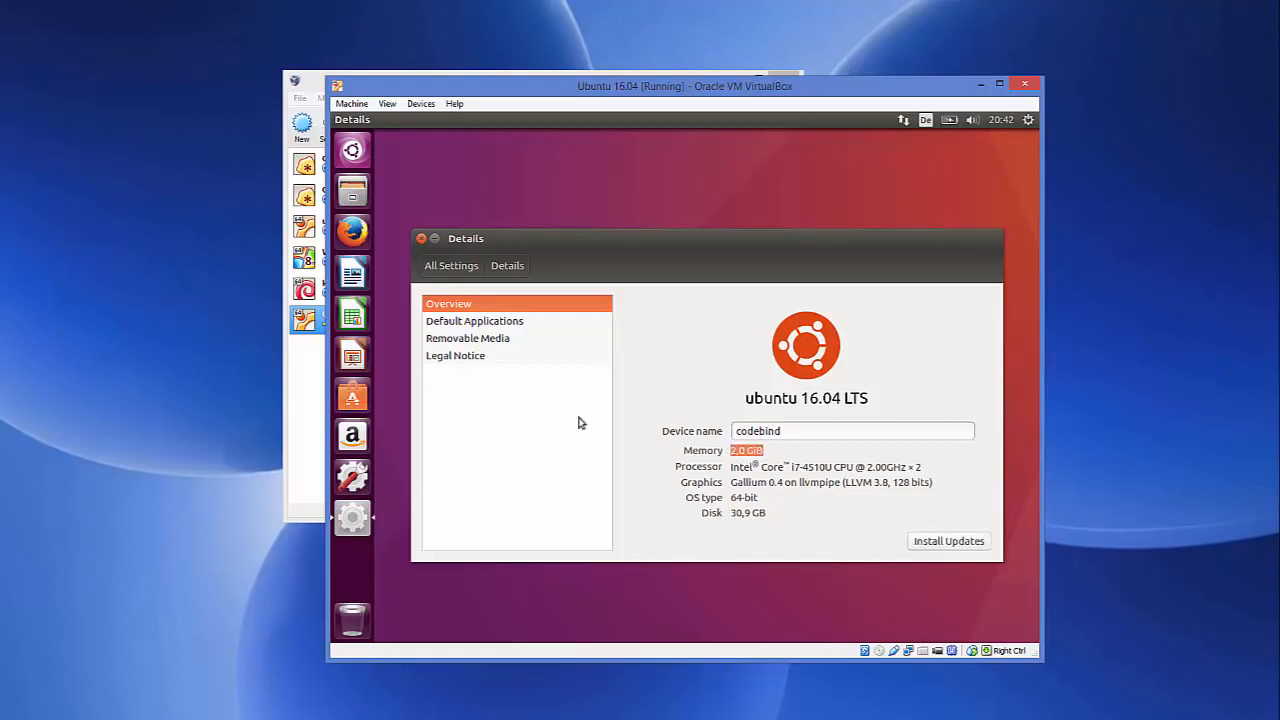
pyautogui.click(421, 238)
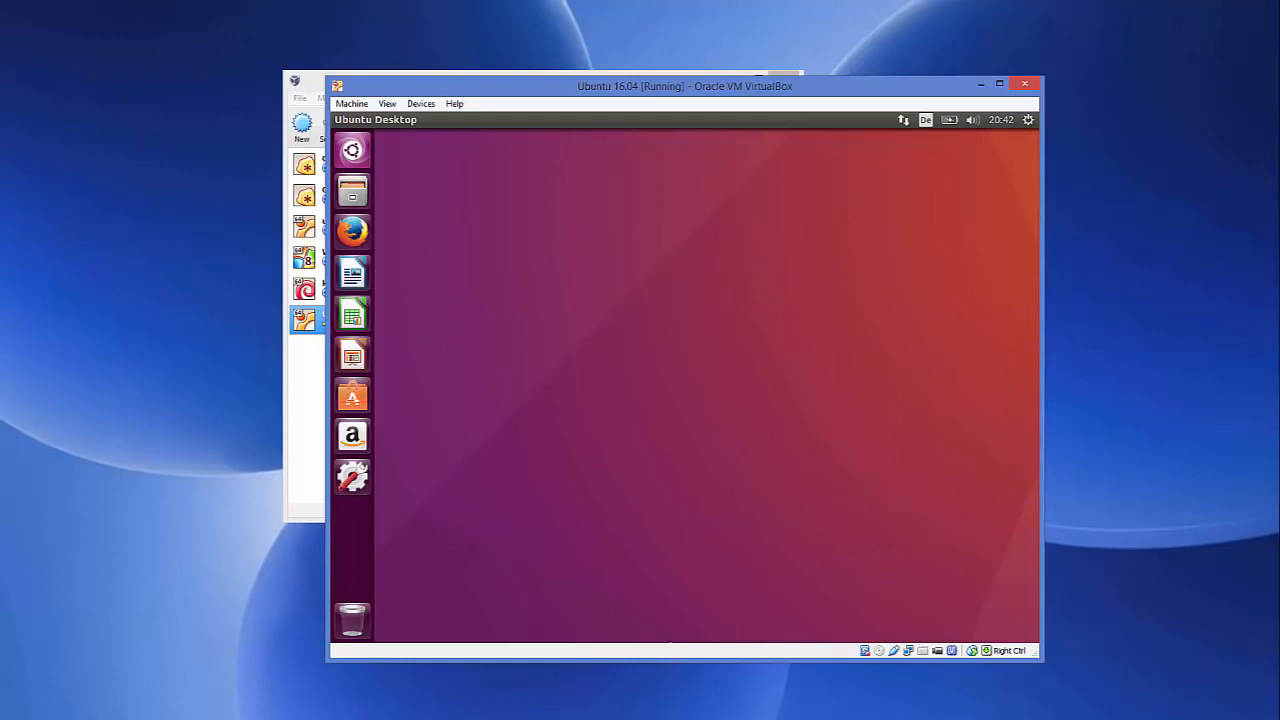